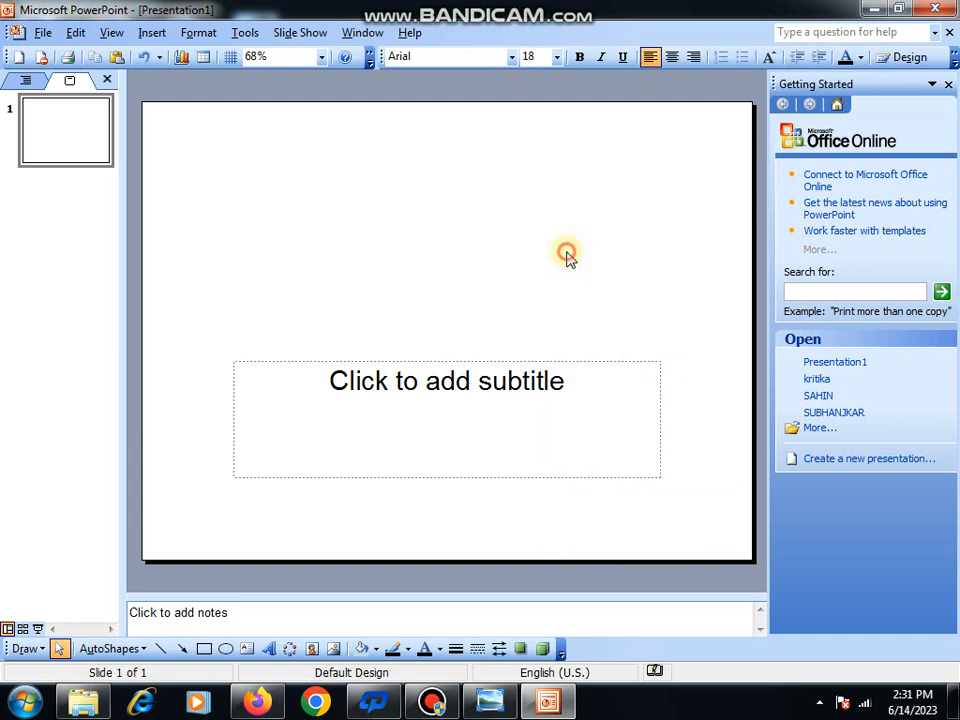
Step: Cut the subtitle placeholder from the title slide to leave it blank
{"action": "right_click", "coordinate": [545, 360]}
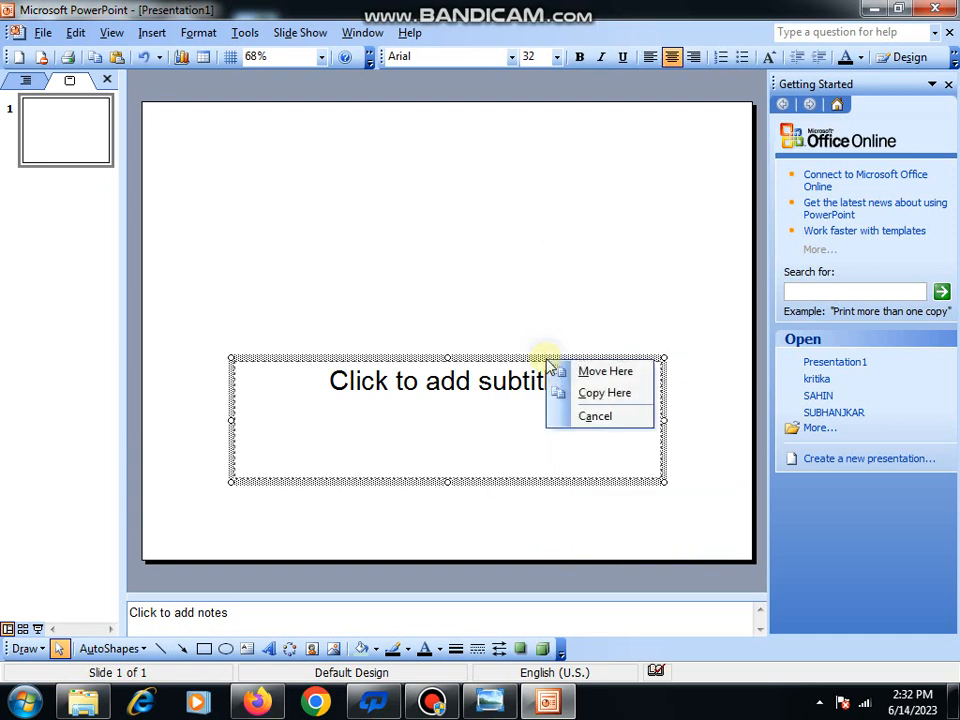
{"action": "right_click", "coordinate": [503, 365]}
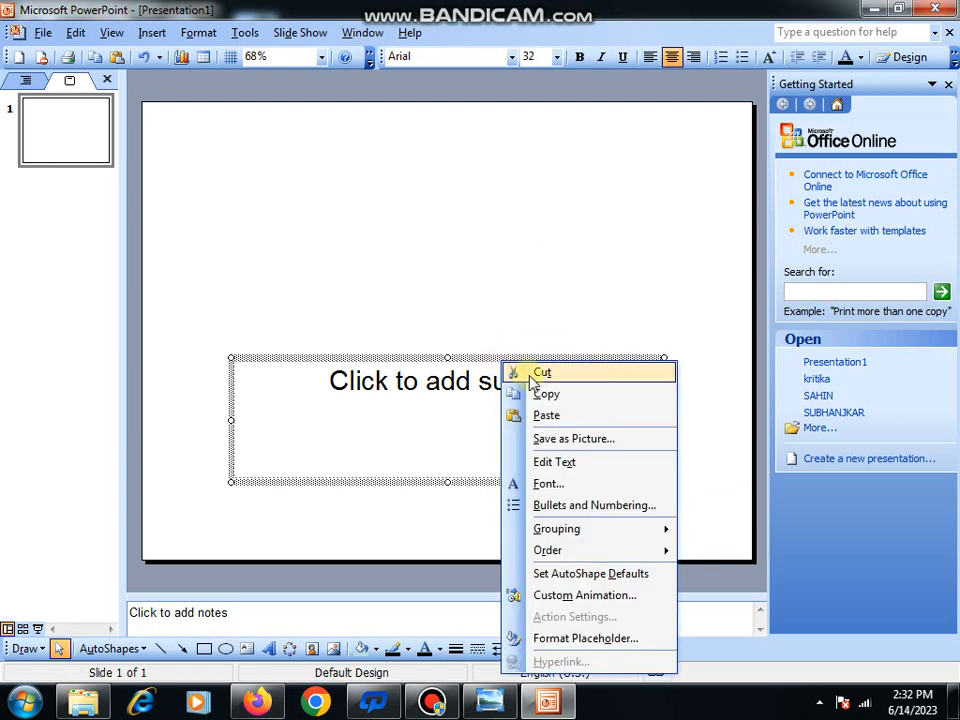
{"action": "left_click", "coordinate": [515, 370]}
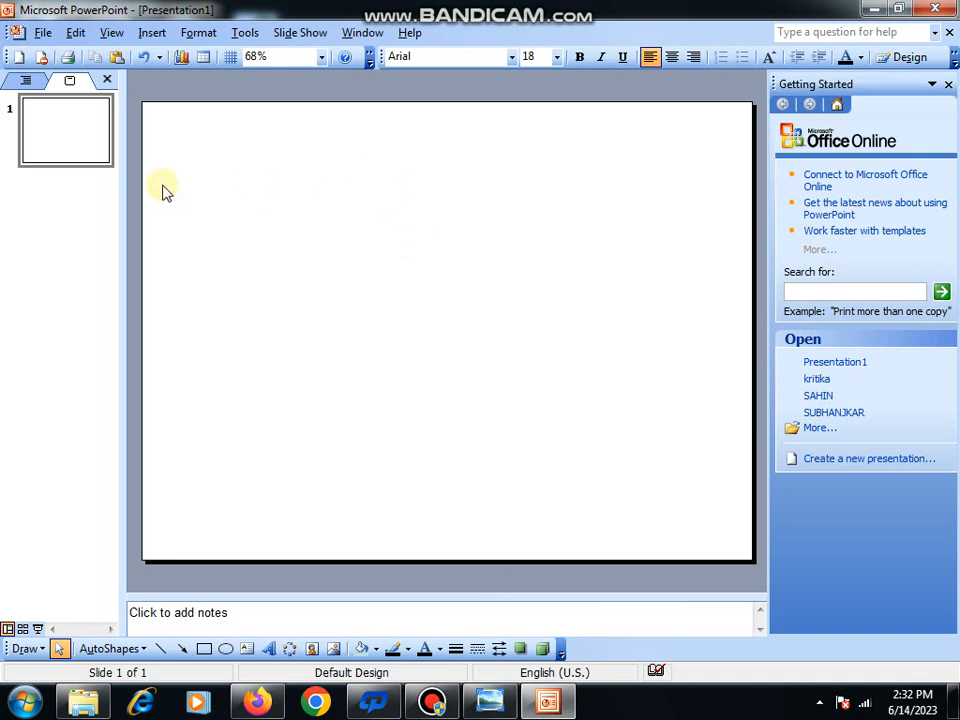
{"action": "left_click", "coordinate": [364, 422]}
{"action": "left_click", "coordinate": [292, 500]}
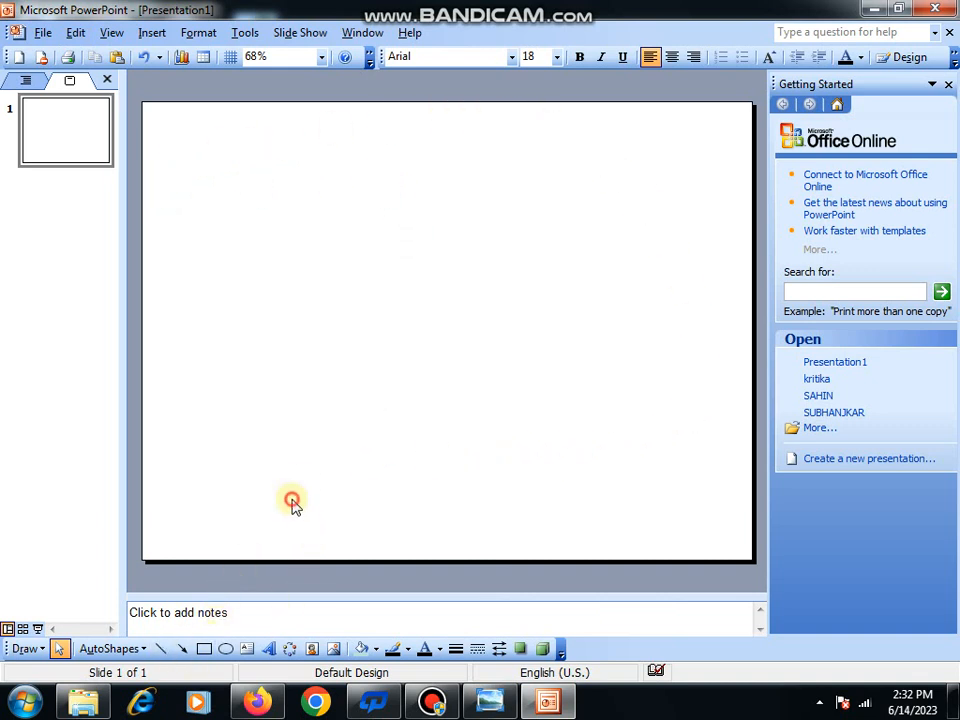
Step: Draw a flowchart process rectangle across the full width of the slide's lower half
{"action": "left_click", "coordinate": [110, 649]}
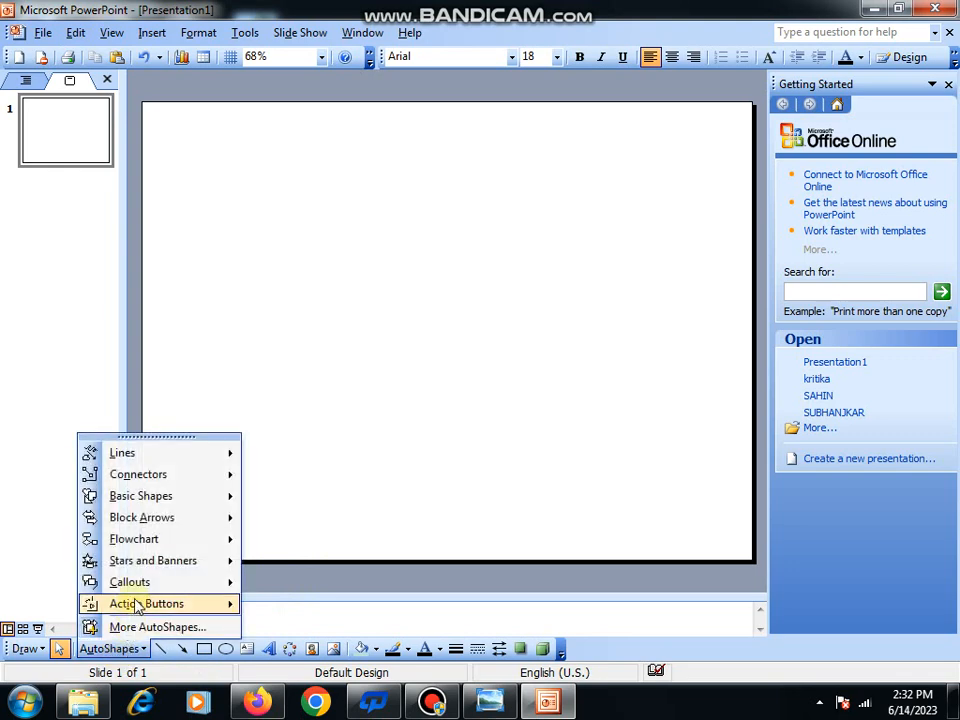
{"action": "mouse_move", "coordinate": [145, 568]}
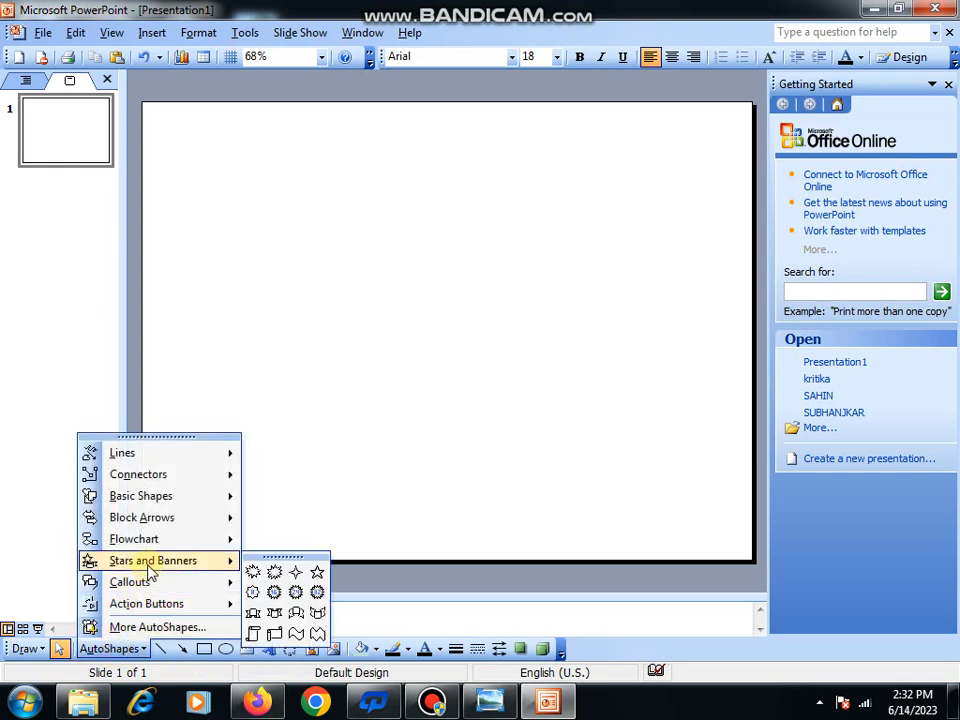
{"action": "mouse_move", "coordinate": [170, 543]}
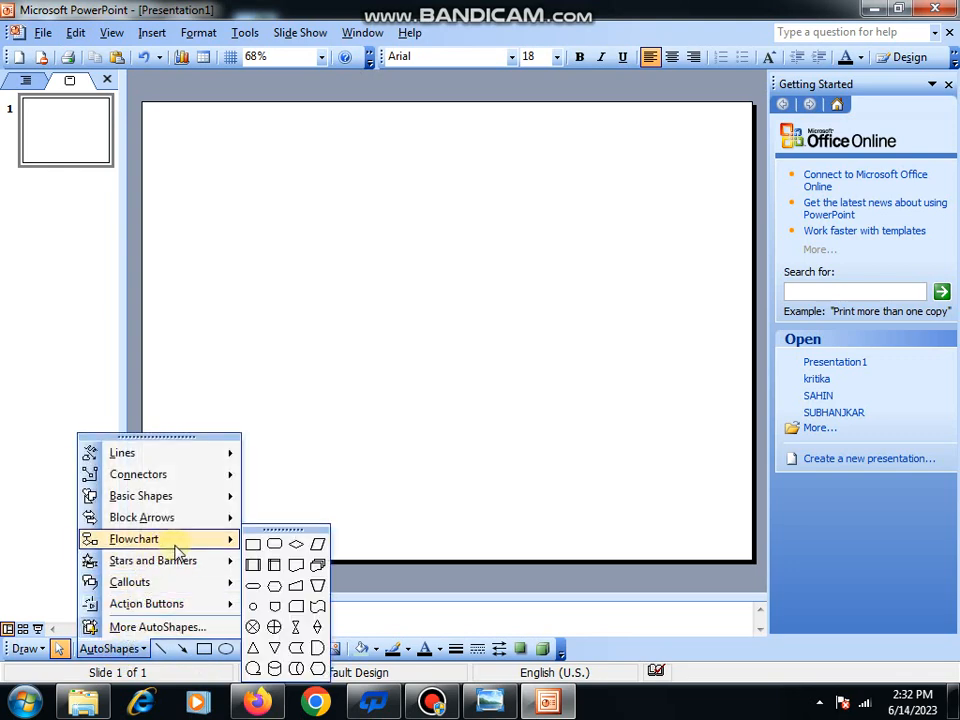
{"action": "left_click", "coordinate": [252, 543]}
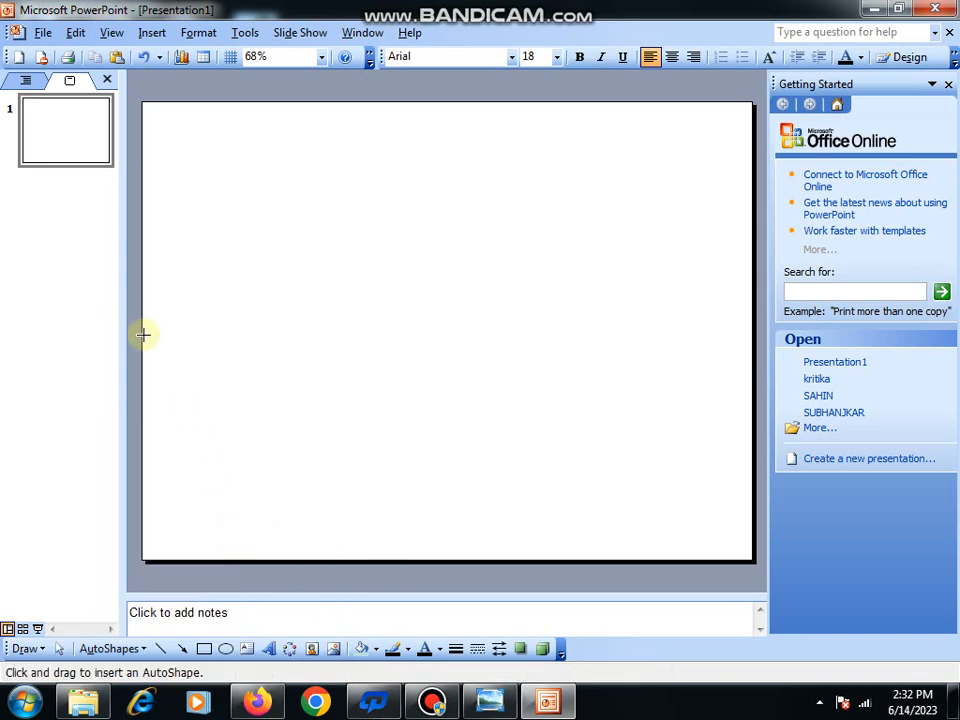
{"action": "left_click_drag", "start_coordinate": [141, 315], "coordinate": [750, 553]}
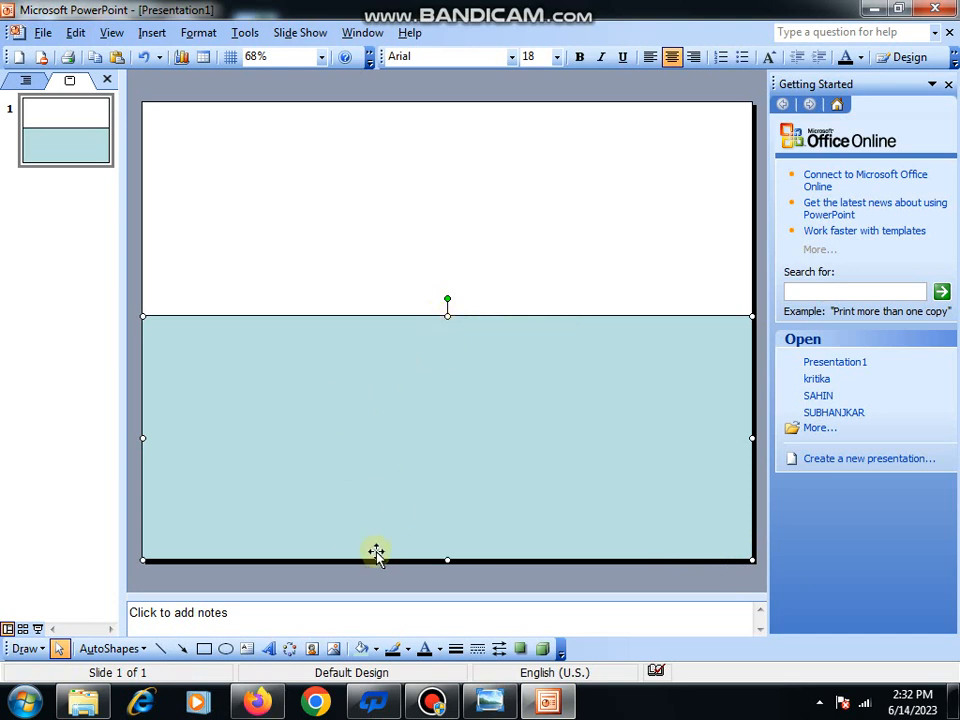
Step: Fill the lower rectangle with a custom dark green, RGB 9, 133, 21
{"action": "left_click", "coordinate": [376, 650]}
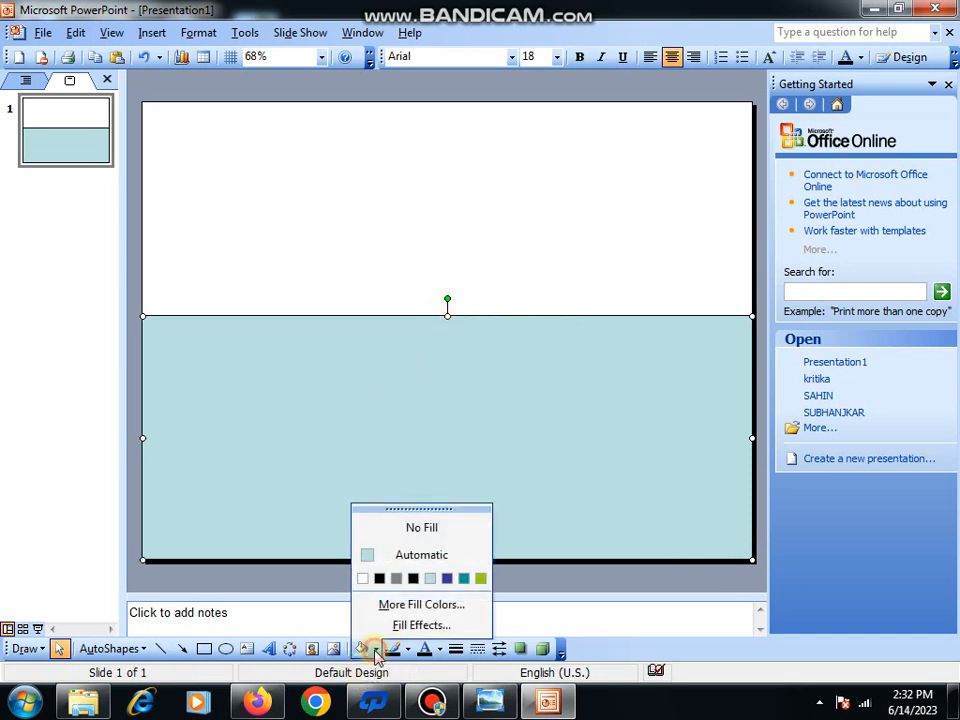
{"action": "left_click", "coordinate": [419, 608]}
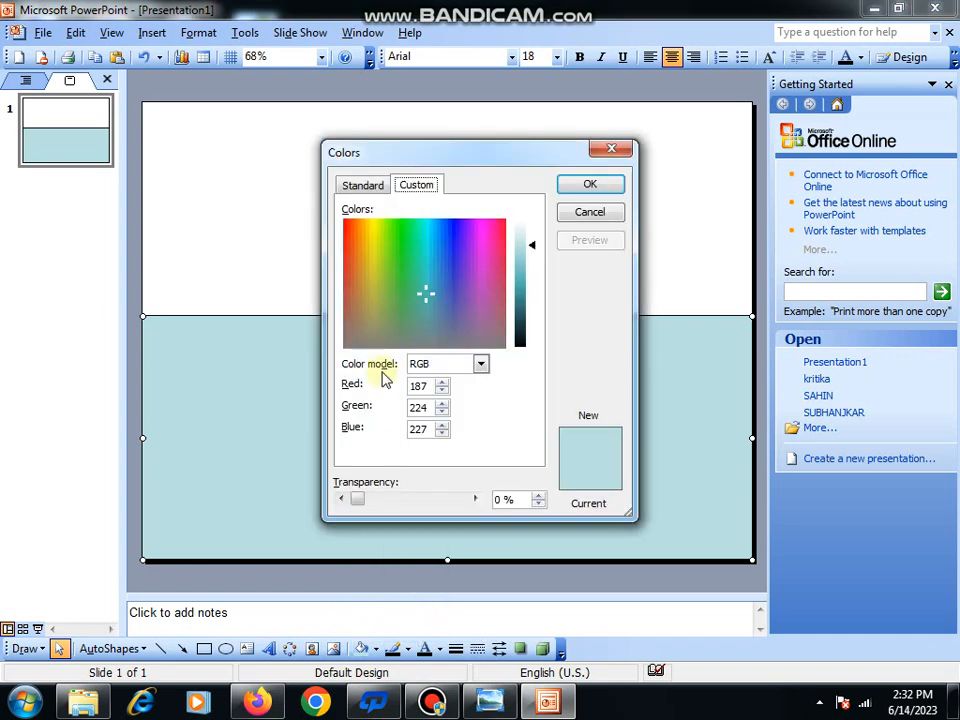
{"action": "left_click", "coordinate": [394, 257]}
{"action": "mouse_move", "coordinate": [394, 257]}
{"action": "left_mouse_down"}
{"action": "mouse_move", "coordinate": [399, 287]}
{"action": "mouse_move", "coordinate": [400, 266]}
{"action": "left_mouse_up"}
{"action": "left_click_drag", "start_coordinate": [525, 306], "coordinate": [515, 311]}
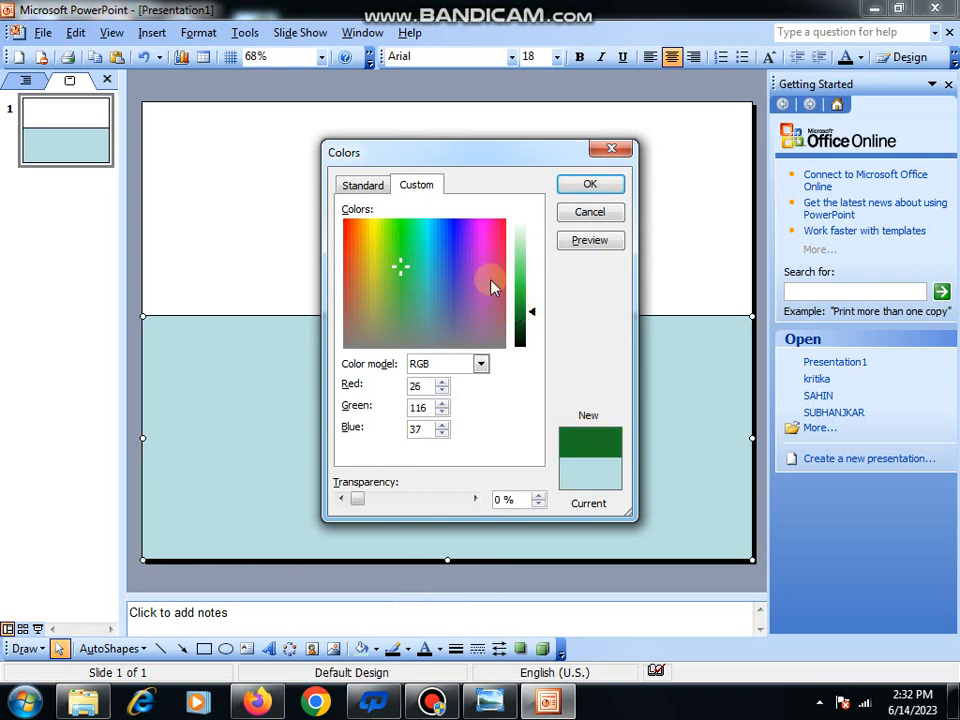
{"action": "left_click_drag", "start_coordinate": [400, 262], "coordinate": [400, 233]}
{"action": "left_click", "coordinate": [402, 238]}
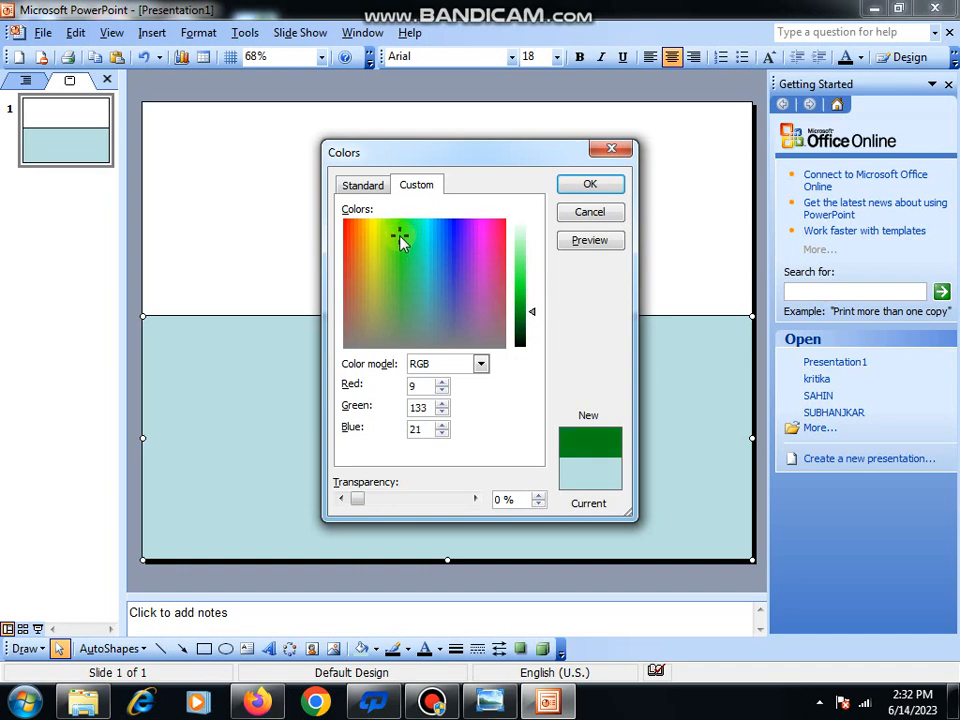
{"action": "left_click", "coordinate": [583, 184]}
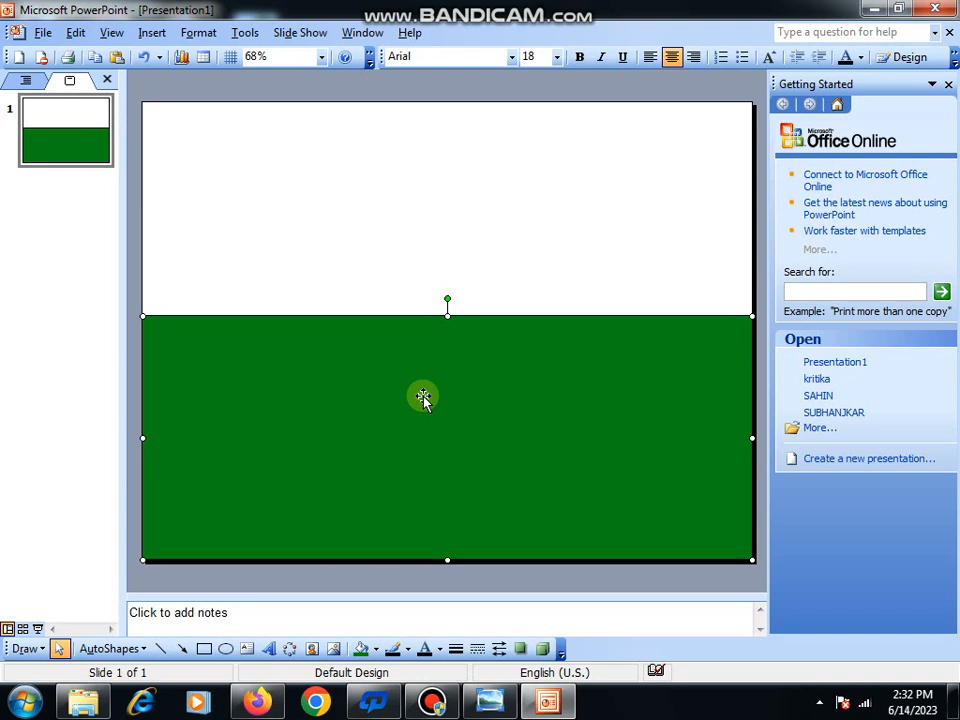
Step: Lower the green rectangle's upper edge slightly and remove its outline
{"action": "left_click_drag", "start_coordinate": [447, 316], "coordinate": [448, 336]}
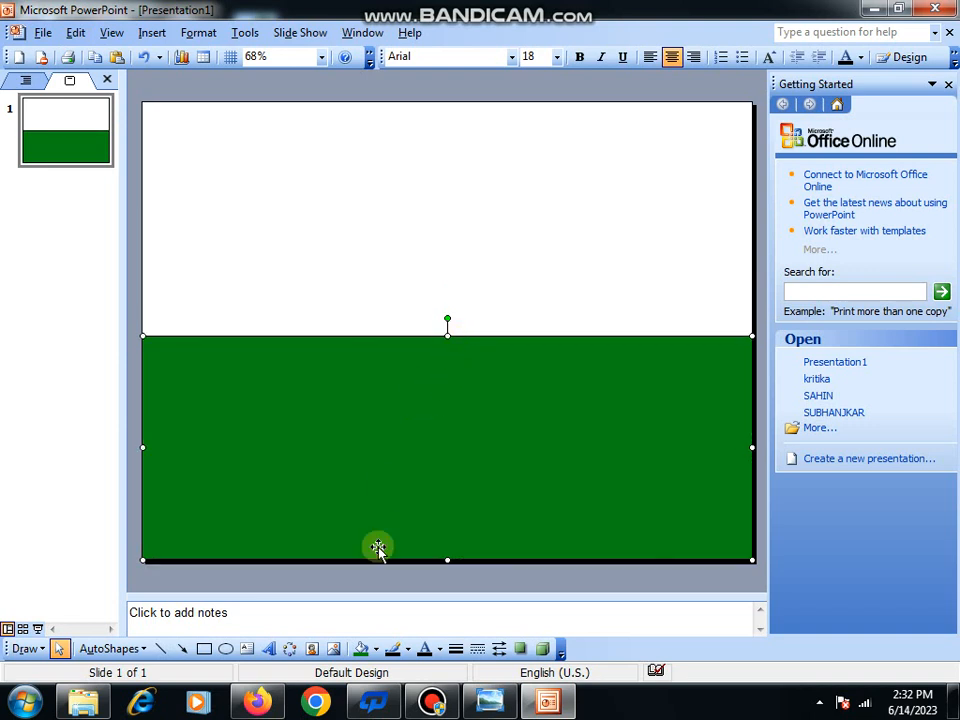
{"action": "left_click", "coordinate": [407, 650]}
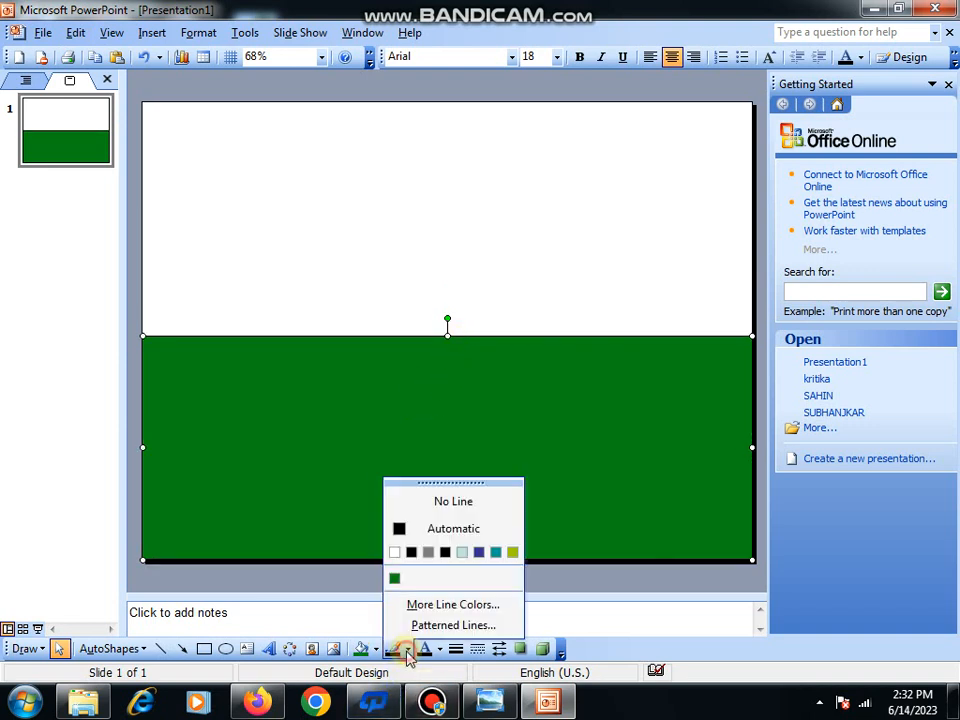
{"action": "left_click", "coordinate": [476, 510]}
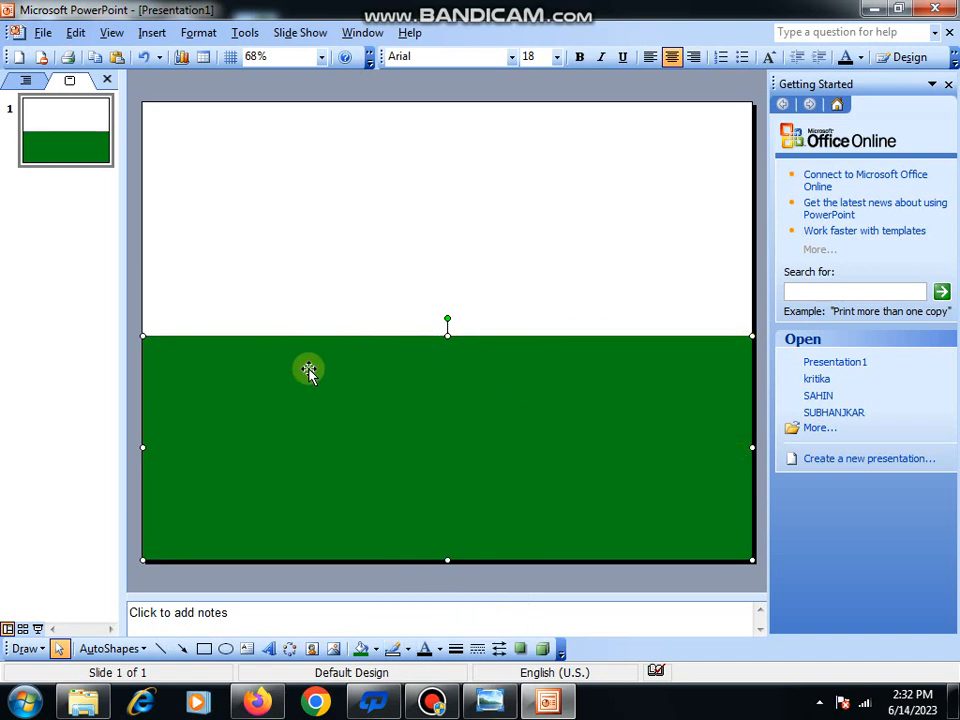
Step: Draw a rectangle covering the white area above the green one and choose a two-color gradient fill for it
{"action": "left_click", "coordinate": [208, 648]}
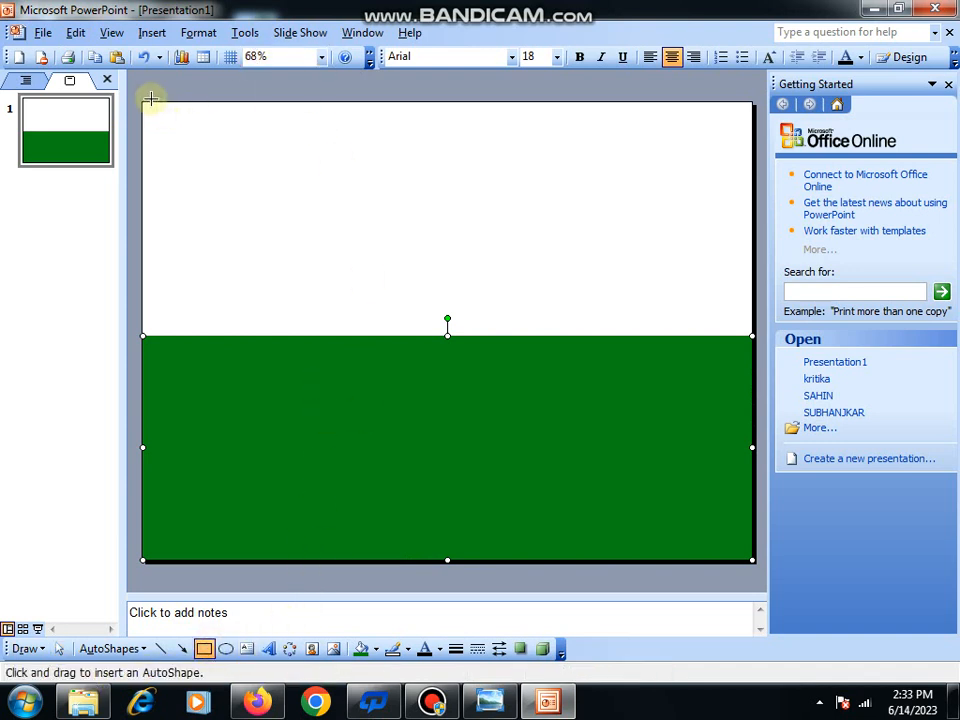
{"action": "left_click_drag", "start_coordinate": [144, 102], "coordinate": [740, 336]}
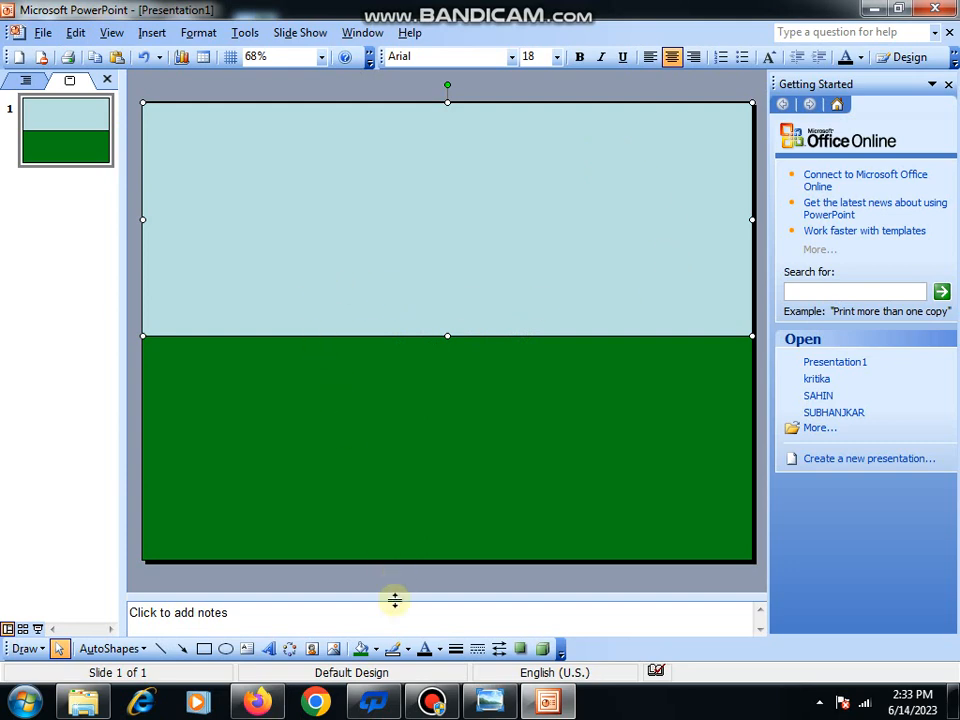
{"action": "left_click", "coordinate": [377, 650]}
{"action": "left_click", "coordinate": [398, 625]}
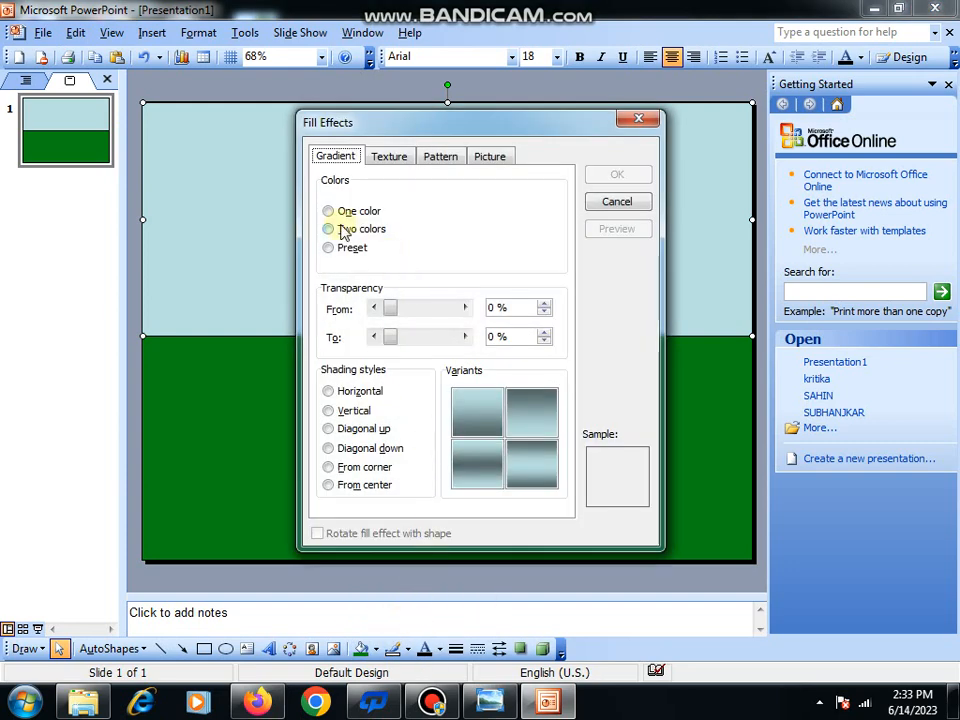
{"action": "left_click", "coordinate": [343, 230]}
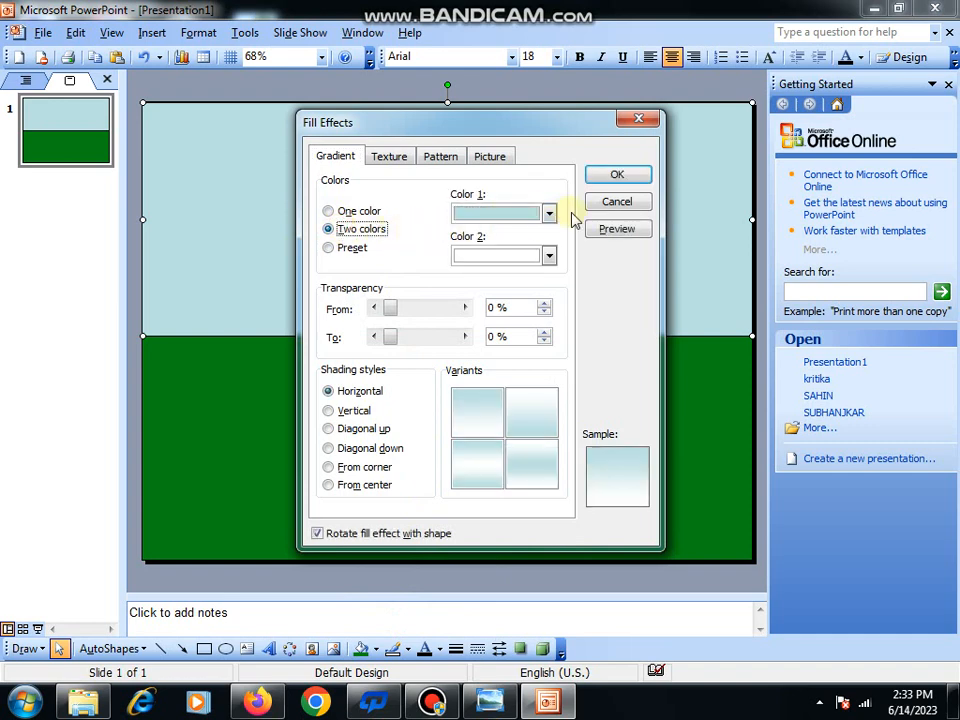
Step: Set the gradient's Color 1 to a custom red, RGB 242, 0, 0
{"action": "left_click", "coordinate": [526, 213]}
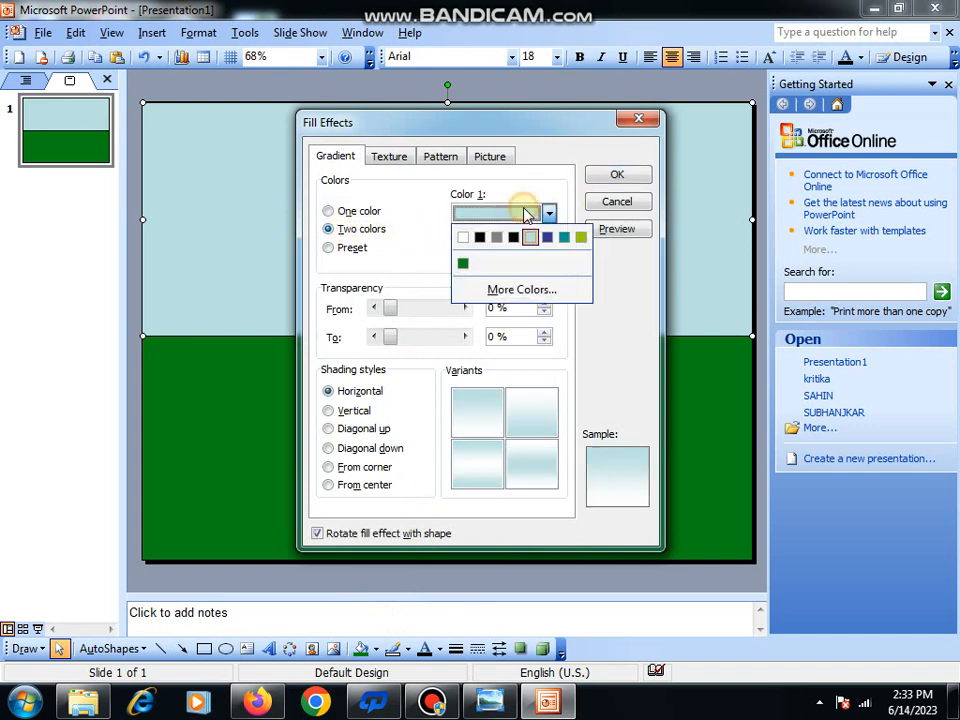
{"action": "left_click", "coordinate": [511, 290]}
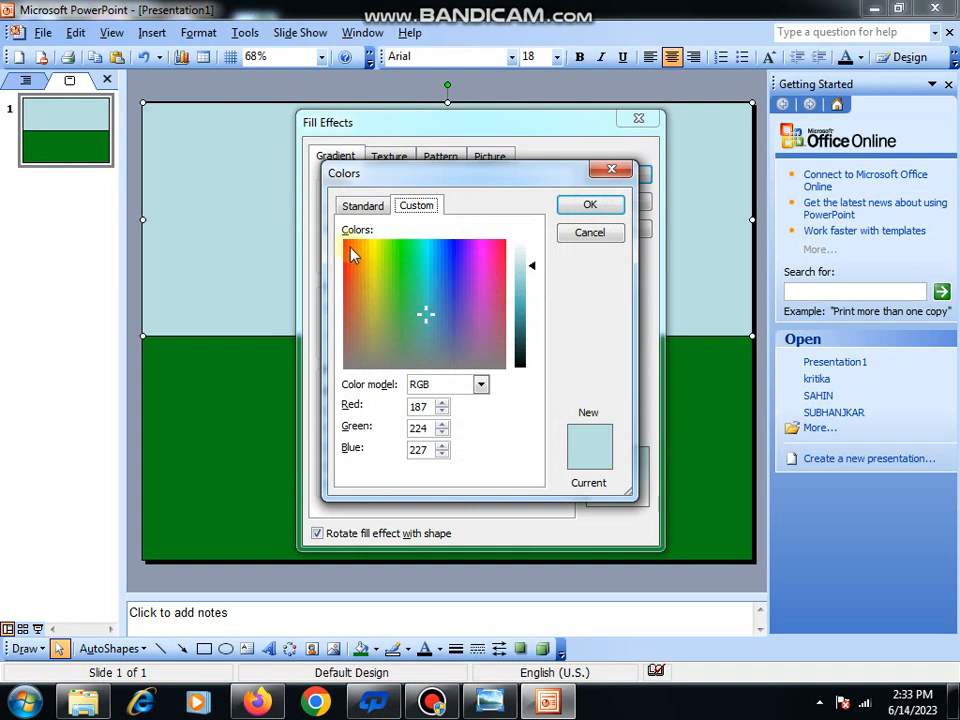
{"action": "left_click_drag", "start_coordinate": [349, 251], "coordinate": [328, 230]}
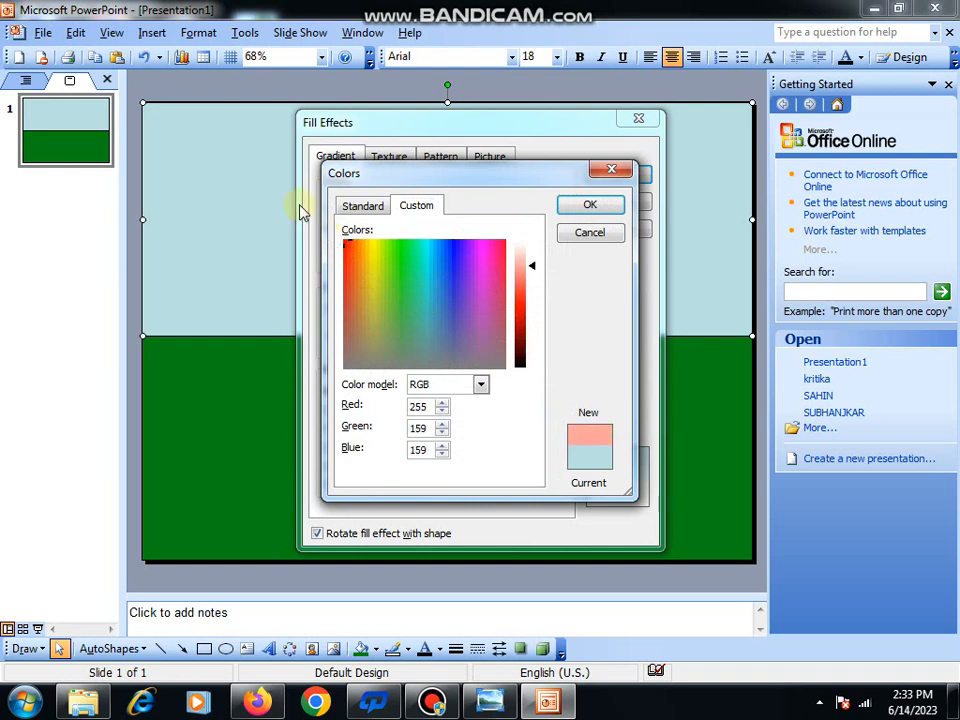
{"action": "left_click_drag", "start_coordinate": [521, 300], "coordinate": [522, 314]}
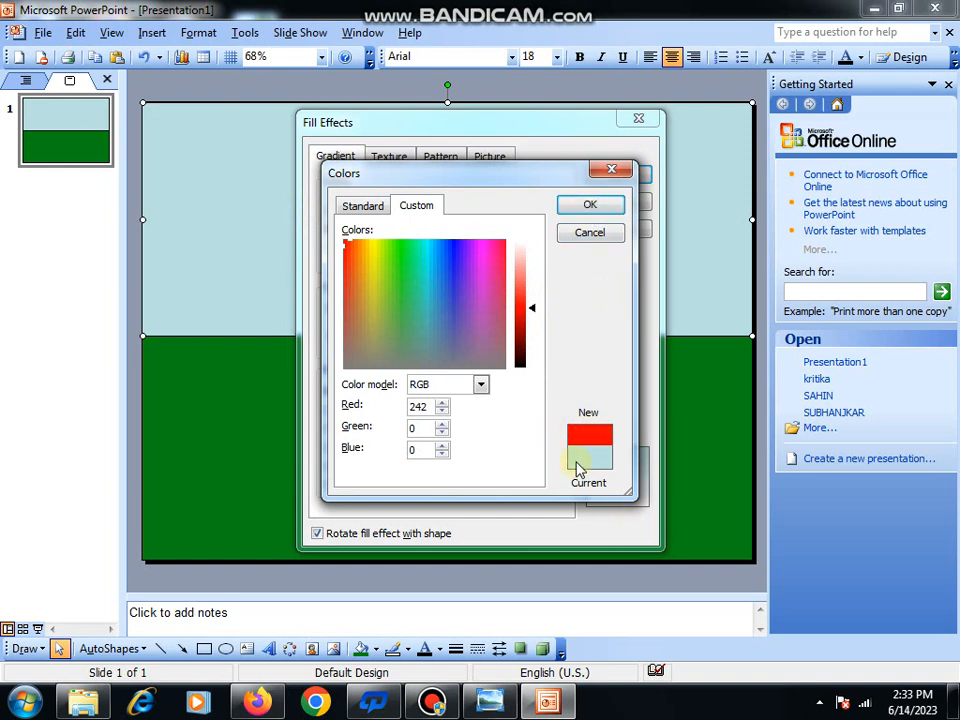
{"action": "left_click", "coordinate": [591, 206]}
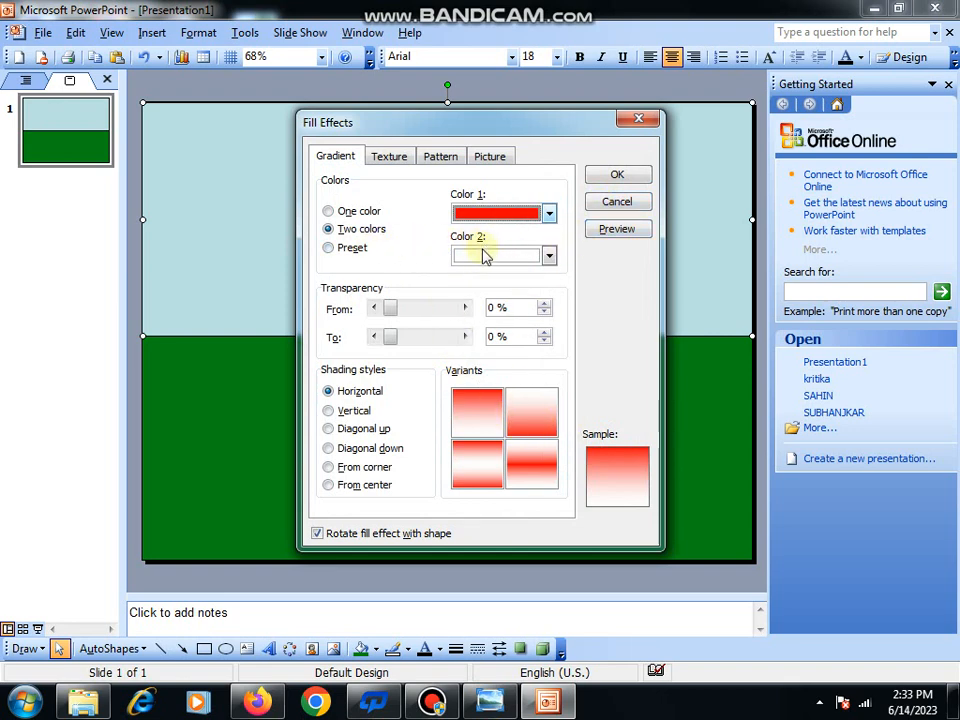
Step: Set the gradient's Color 2 to the standard bright yellow
{"action": "left_click", "coordinate": [484, 257]}
{"action": "left_click", "coordinate": [497, 330]}
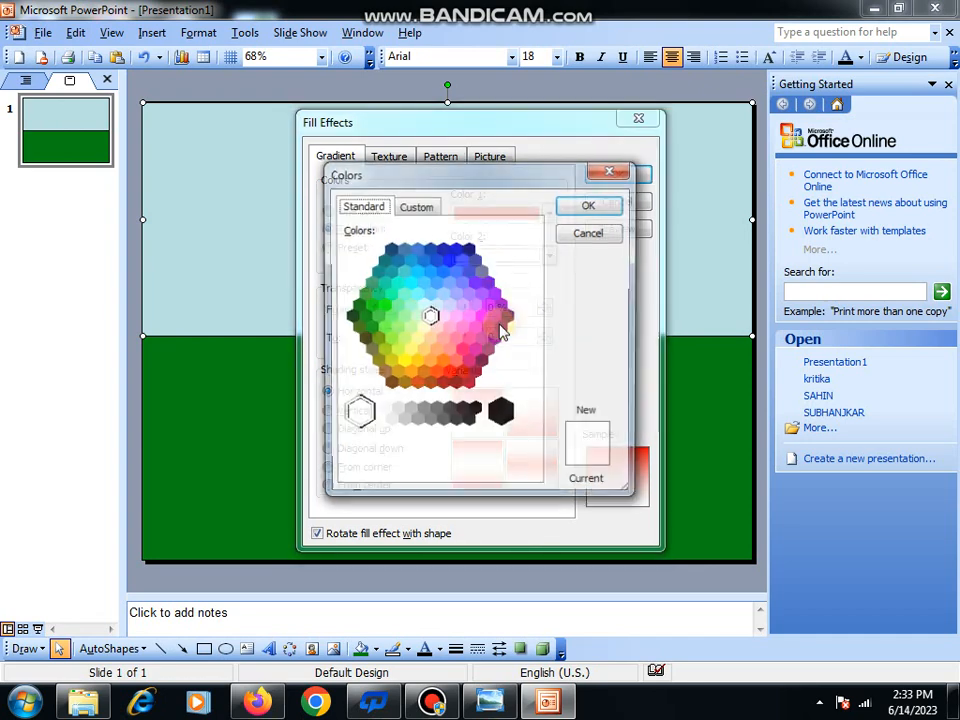
{"action": "left_click", "coordinate": [402, 362]}
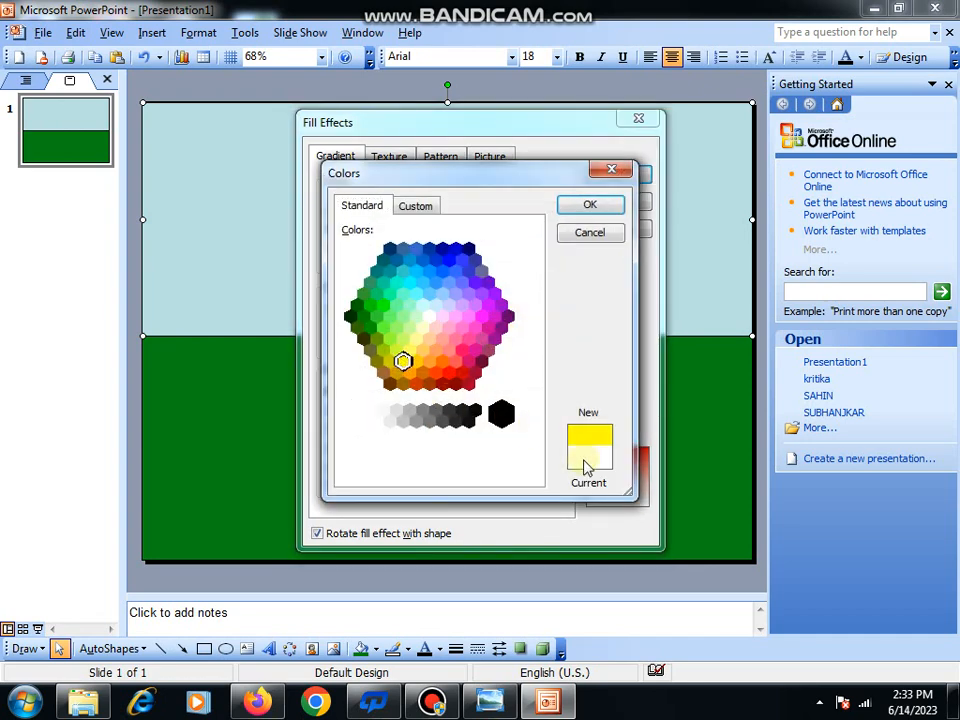
{"action": "left_click", "coordinate": [596, 203]}
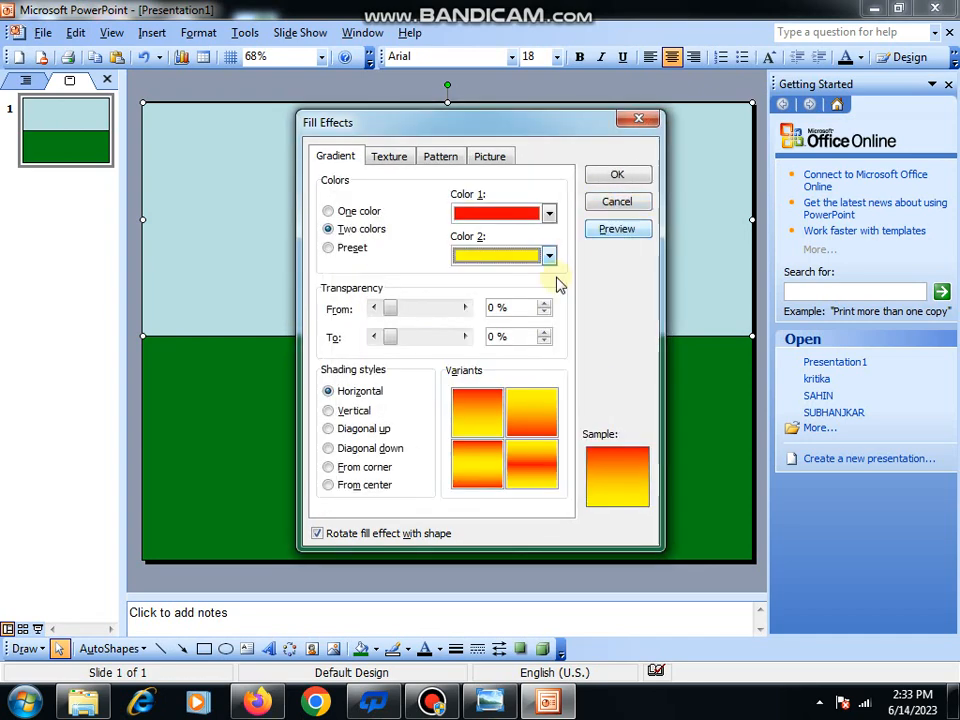
Step: Try the vertical, diagonal, from-corner and from-center shading styles for the gradient
{"action": "left_click", "coordinate": [362, 412]}
{"action": "left_click", "coordinate": [360, 428]}
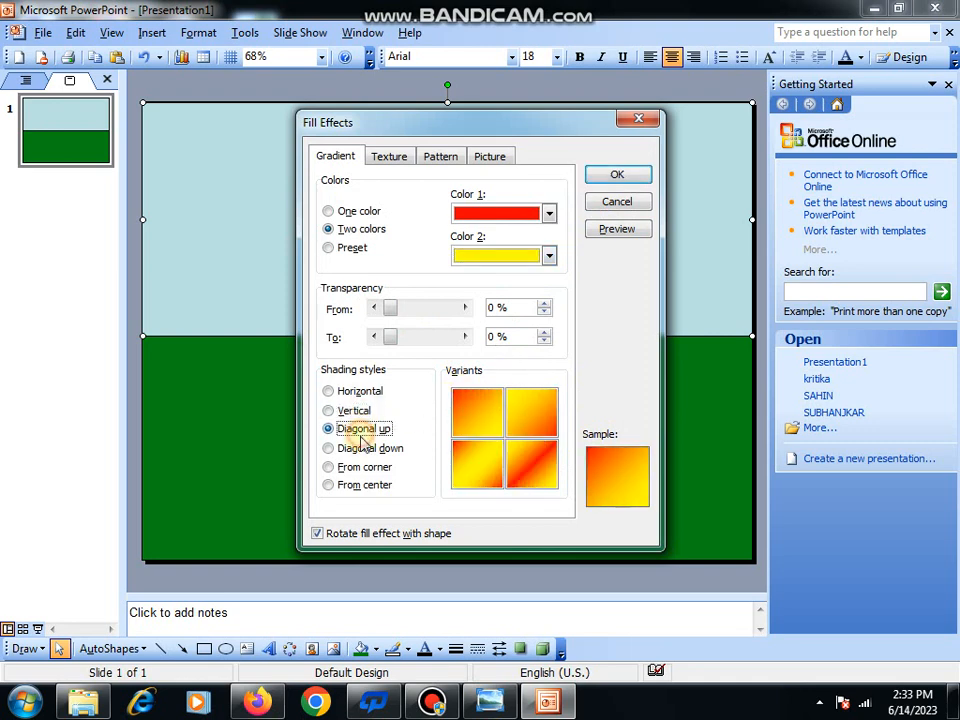
{"action": "left_click", "coordinate": [362, 485]}
{"action": "left_click", "coordinate": [358, 467]}
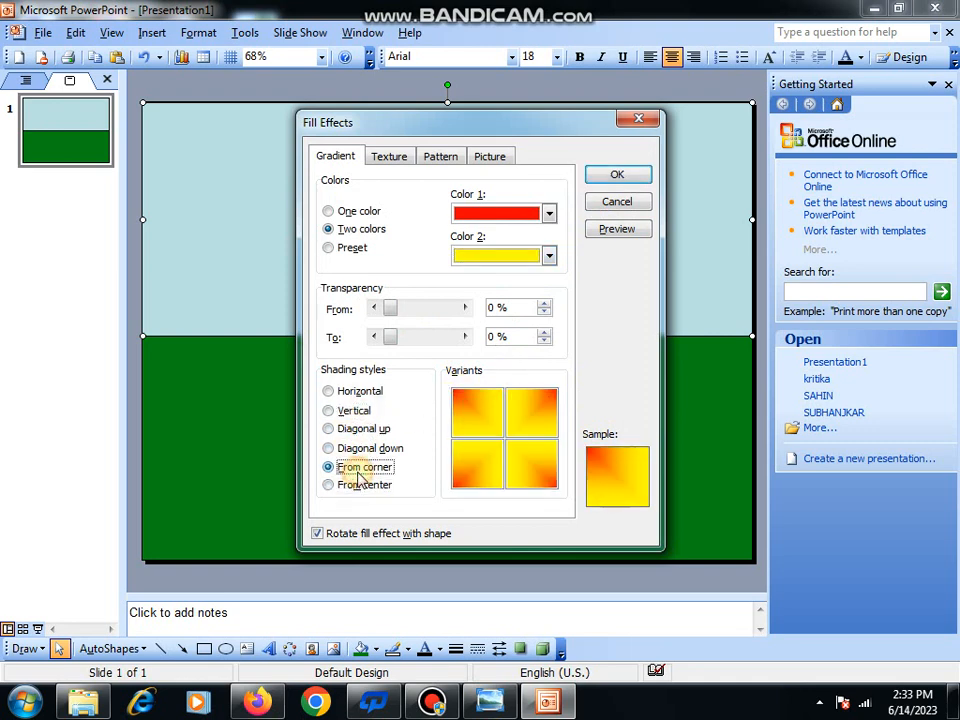
{"action": "left_click", "coordinate": [362, 448]}
{"action": "left_click", "coordinate": [330, 428]}
{"action": "left_click", "coordinate": [334, 410]}
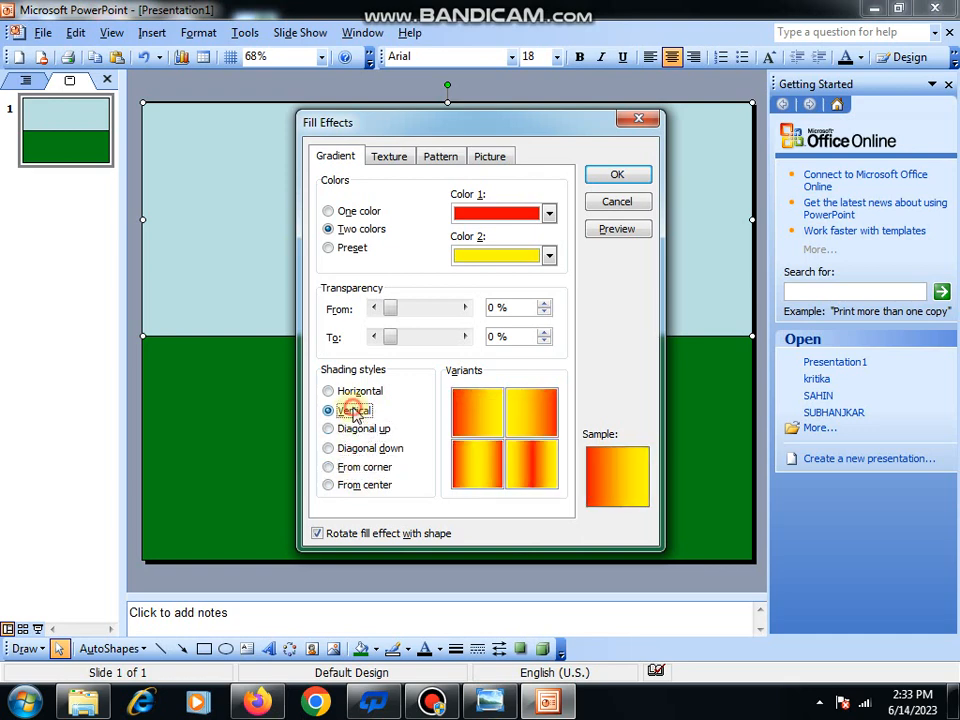
Step: Apply the gradient to the upper rectangle with horizontal shading and the variant running from red down to yellow
{"action": "left_click", "coordinate": [330, 392]}
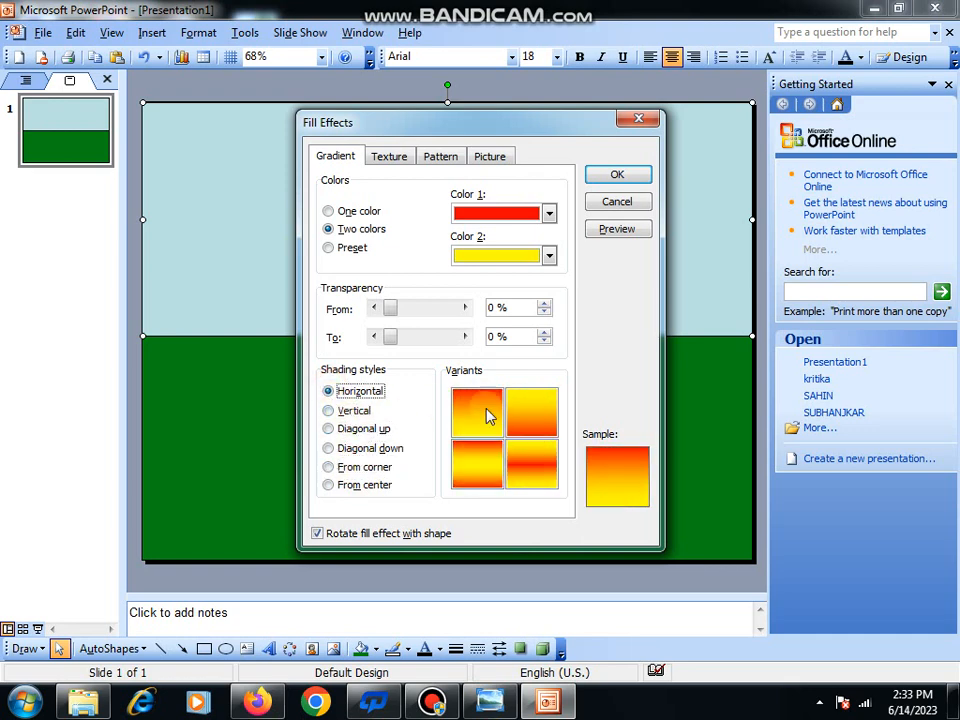
{"action": "left_click", "coordinate": [489, 425]}
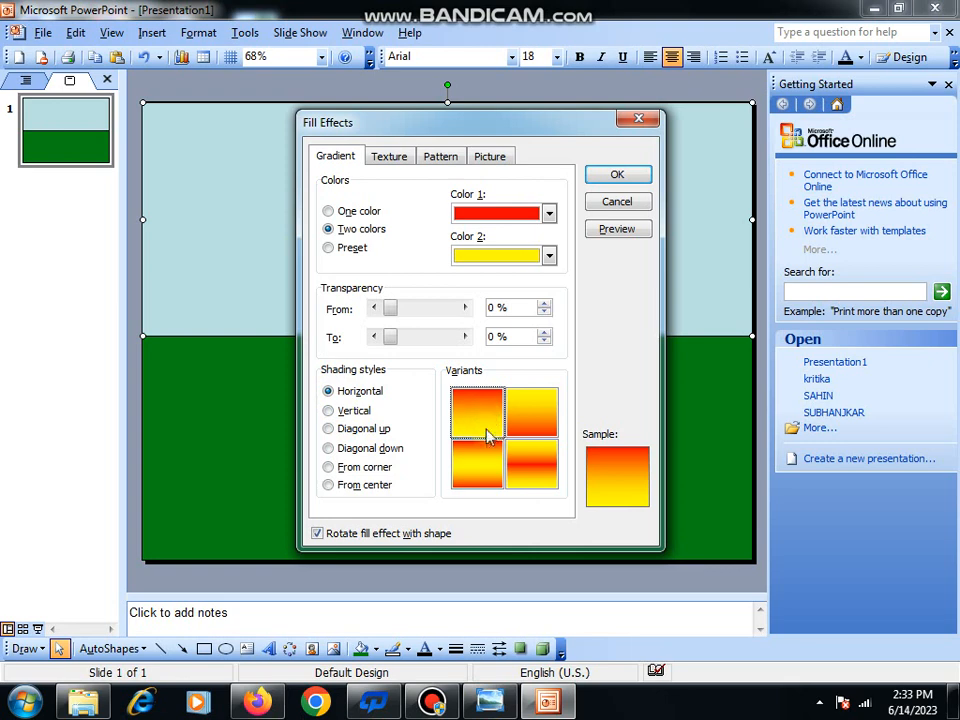
{"action": "left_click", "coordinate": [619, 180]}
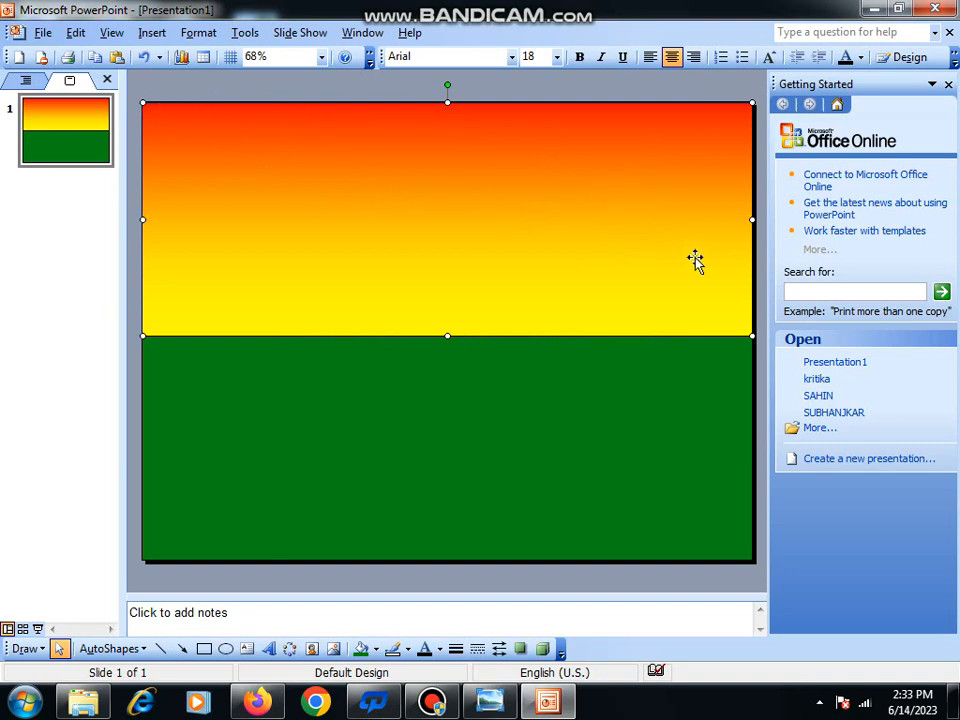
Step: Remove the outline from the red-to-yellow sky rectangle
{"action": "left_click", "coordinate": [408, 650]}
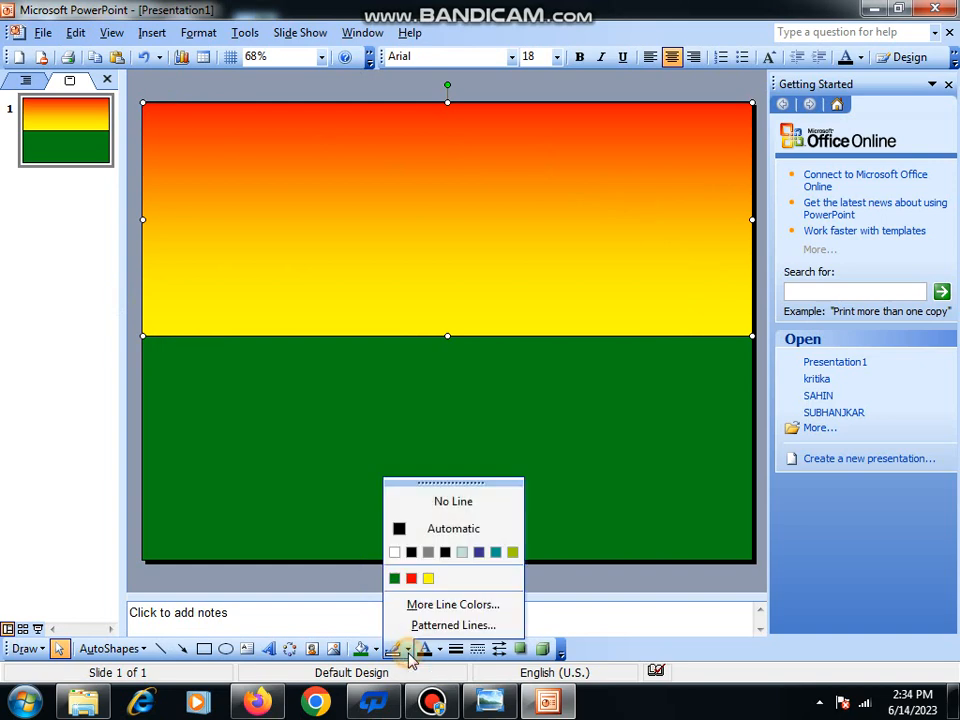
{"action": "left_click", "coordinate": [455, 501]}
{"action": "left_click", "coordinate": [341, 416]}
{"action": "left_click", "coordinate": [398, 309]}
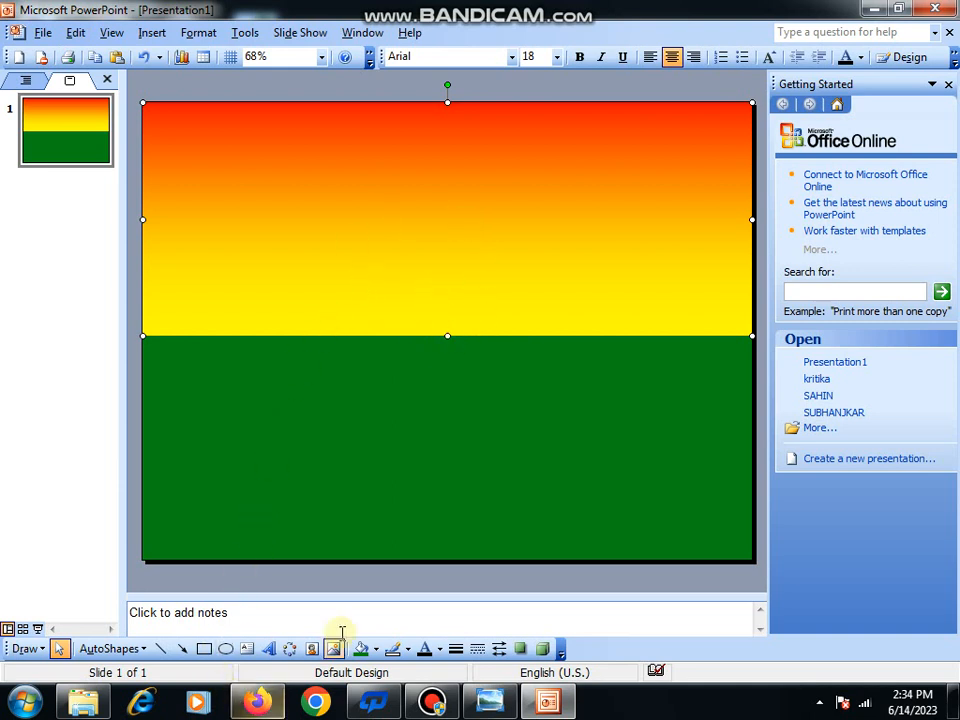
Step: Draw a sun circle near the slide's center, rest it on the horizon and remove its outline
{"action": "left_click", "coordinate": [227, 650]}
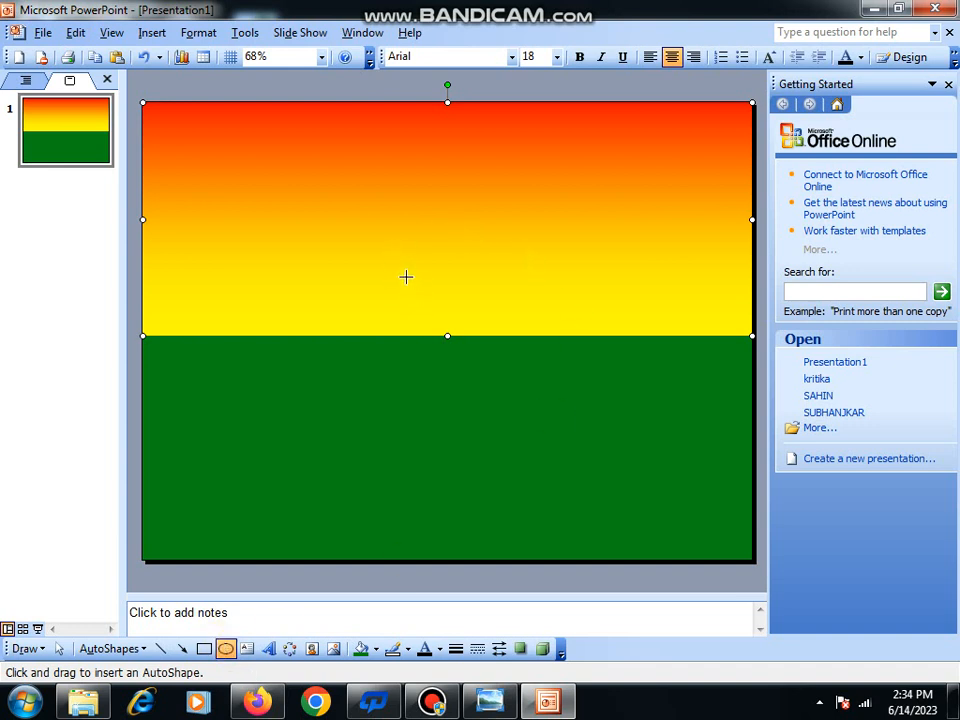
{"action": "mouse_move", "coordinate": [416, 290]}
{"action": "left_mouse_down"}
{"action": "mouse_move", "coordinate": [470, 367]}
{"action": "mouse_move", "coordinate": [467, 356]}
{"action": "left_mouse_up"}
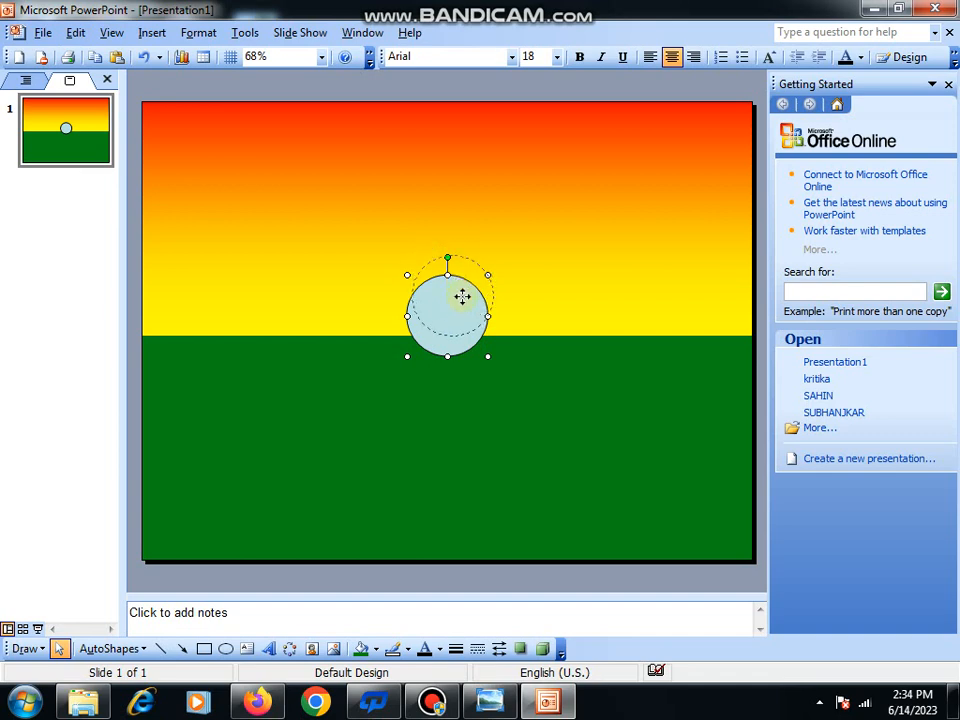
{"action": "left_click_drag", "start_coordinate": [462, 296], "coordinate": [463, 298]}
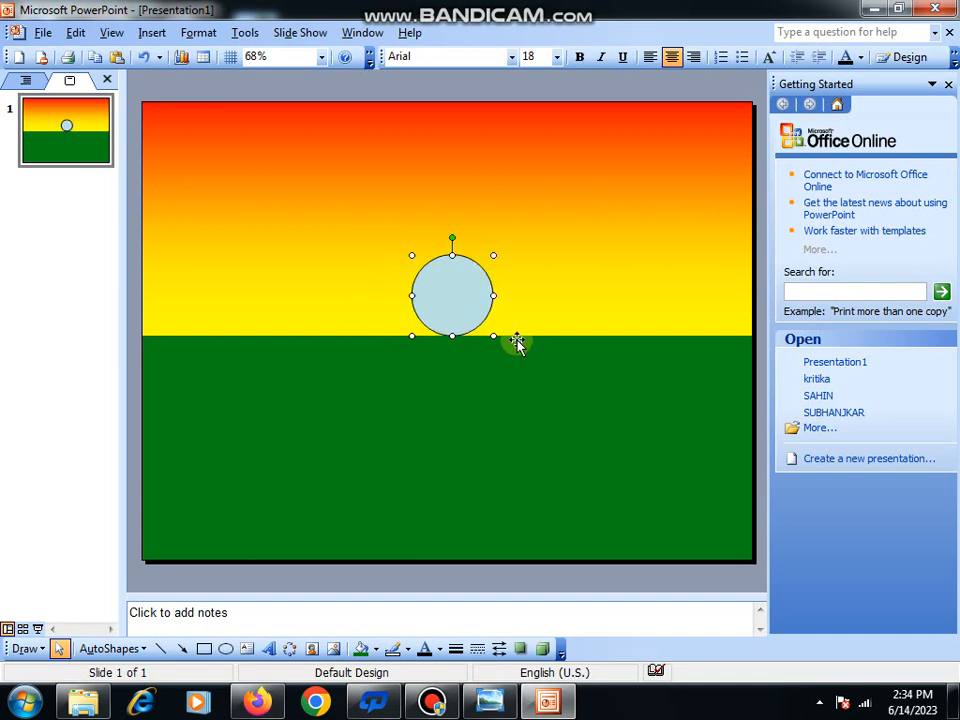
{"action": "left_click", "coordinate": [407, 649]}
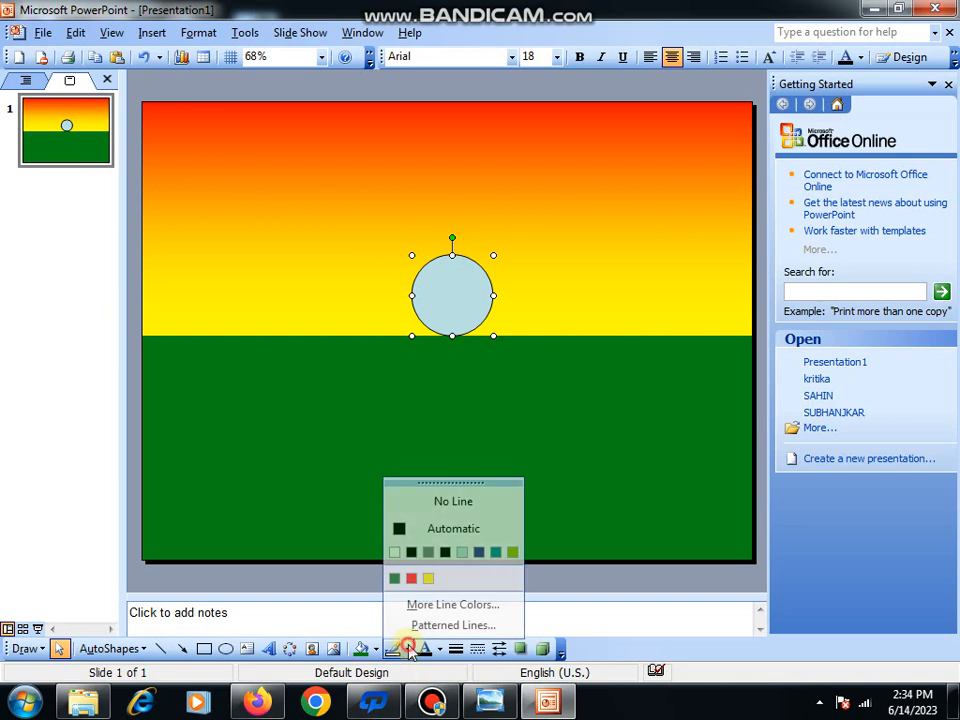
{"action": "left_click", "coordinate": [453, 501]}
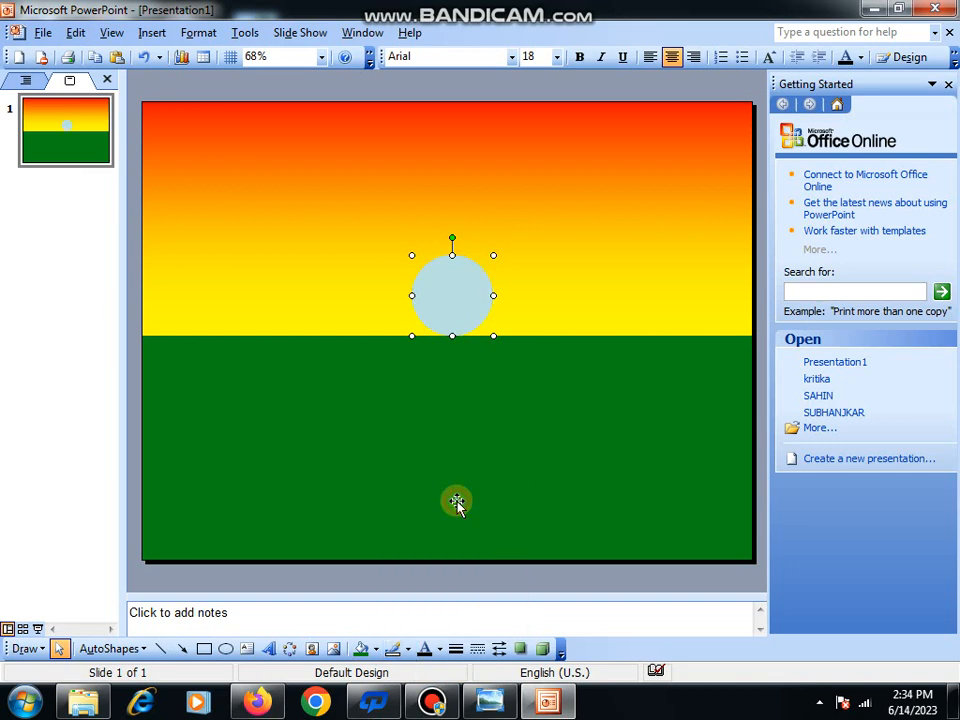
Step: Fill the sun circle with a two-color red and yellow gradient, horizontal shading, using the variant running from yellow down to red
{"action": "left_click", "coordinate": [375, 649]}
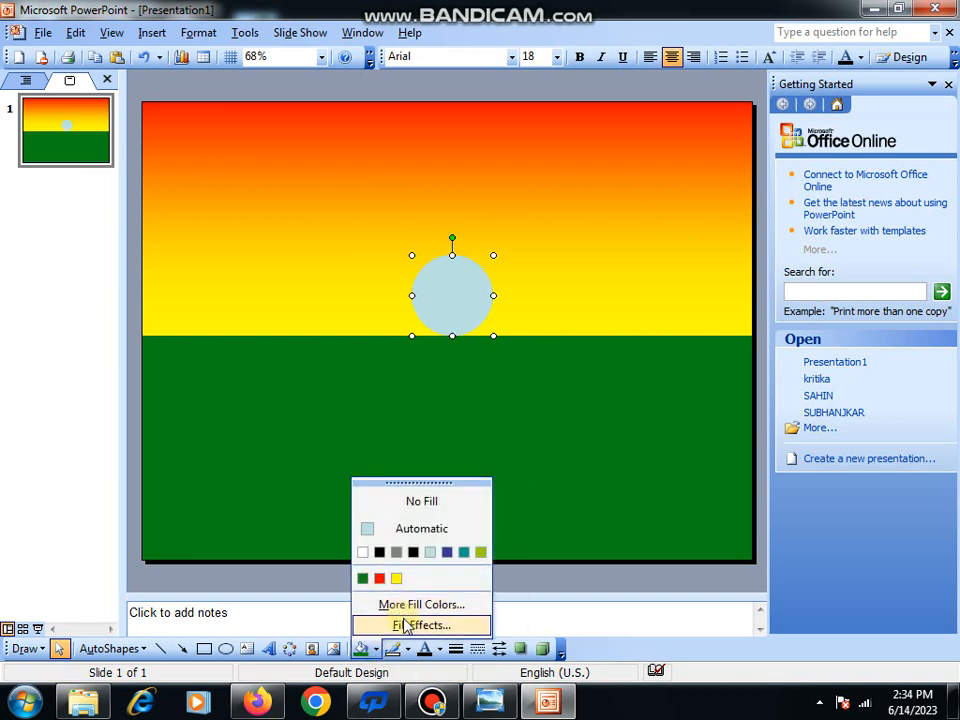
{"action": "left_click", "coordinate": [408, 625]}
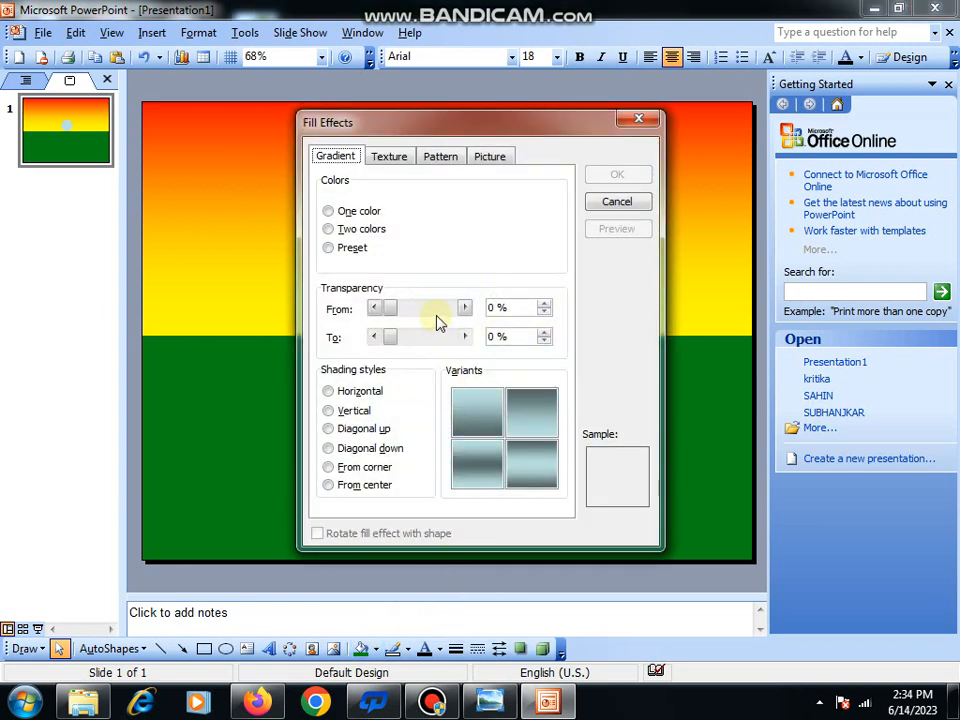
{"action": "left_click", "coordinate": [360, 229]}
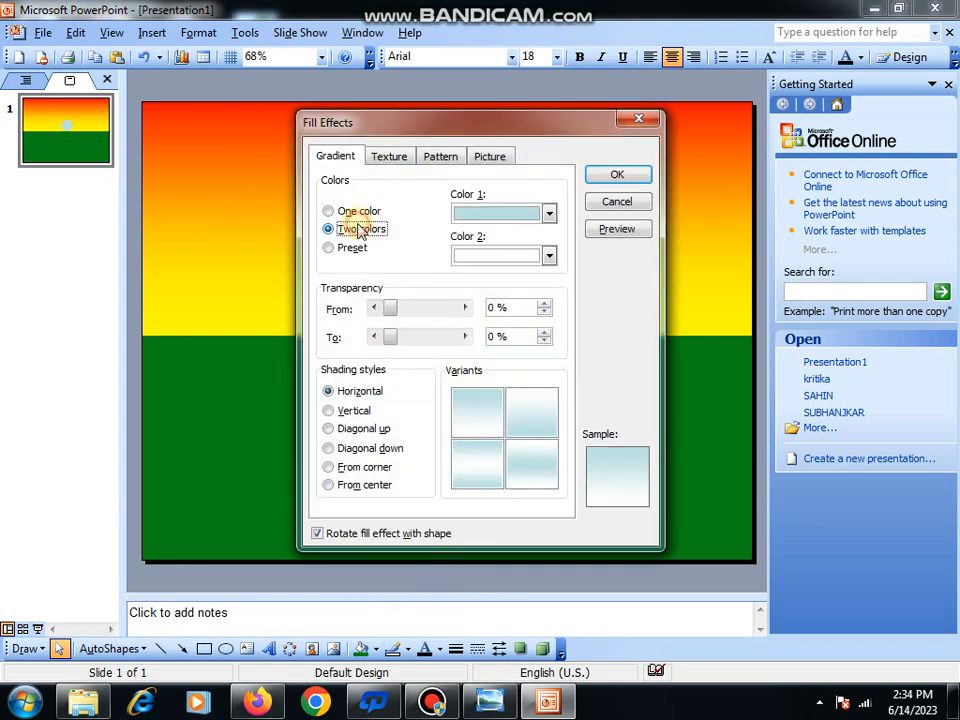
{"action": "left_click", "coordinate": [548, 215]}
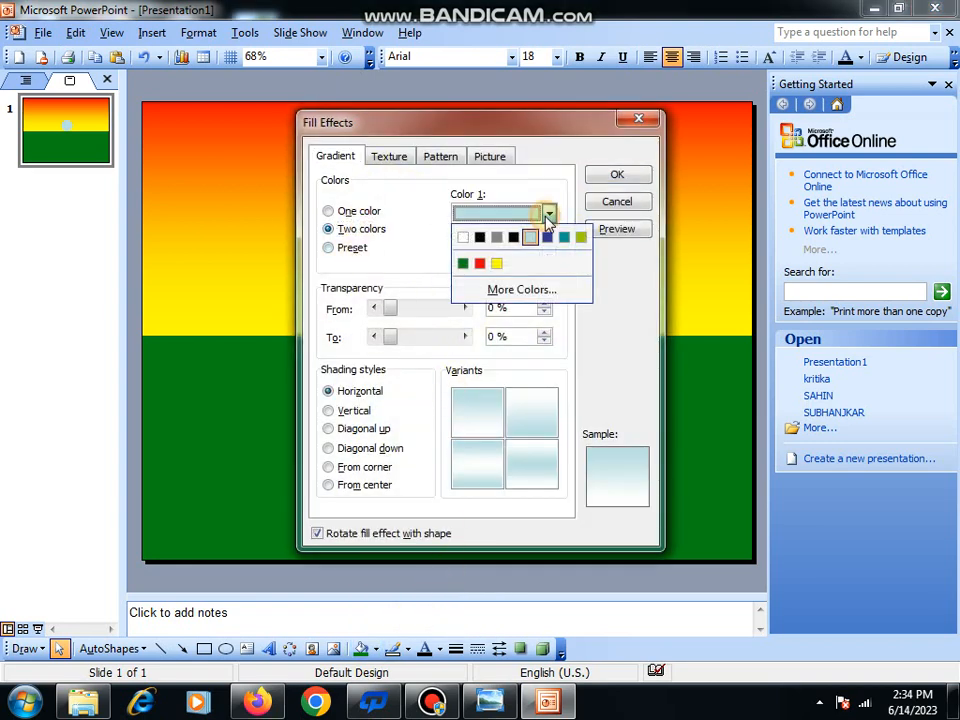
{"action": "left_click", "coordinate": [479, 264]}
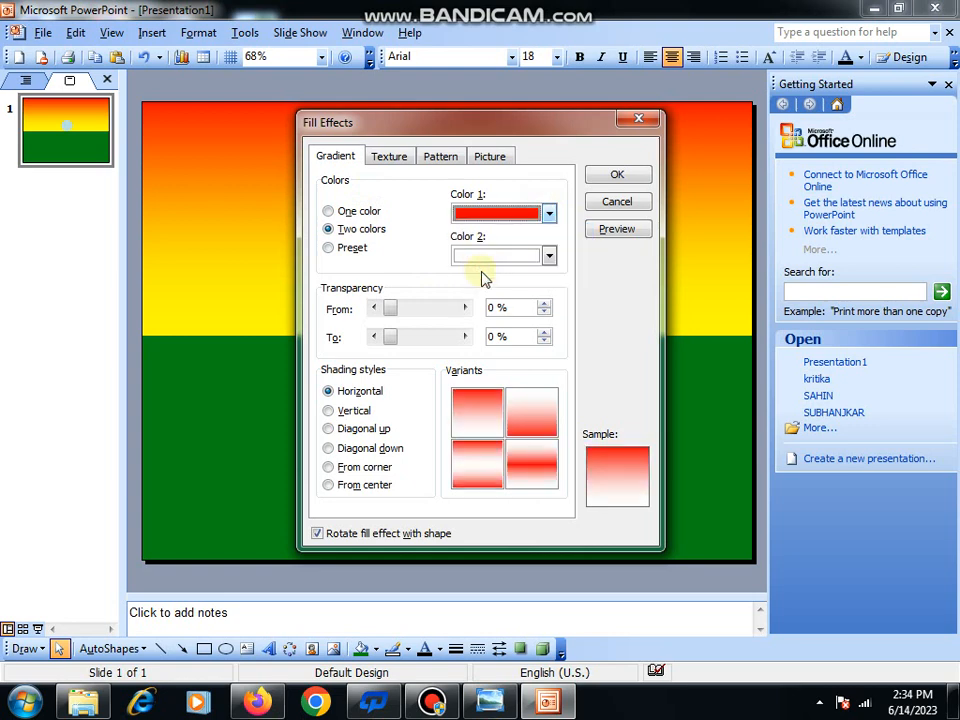
{"action": "left_click", "coordinate": [548, 256]}
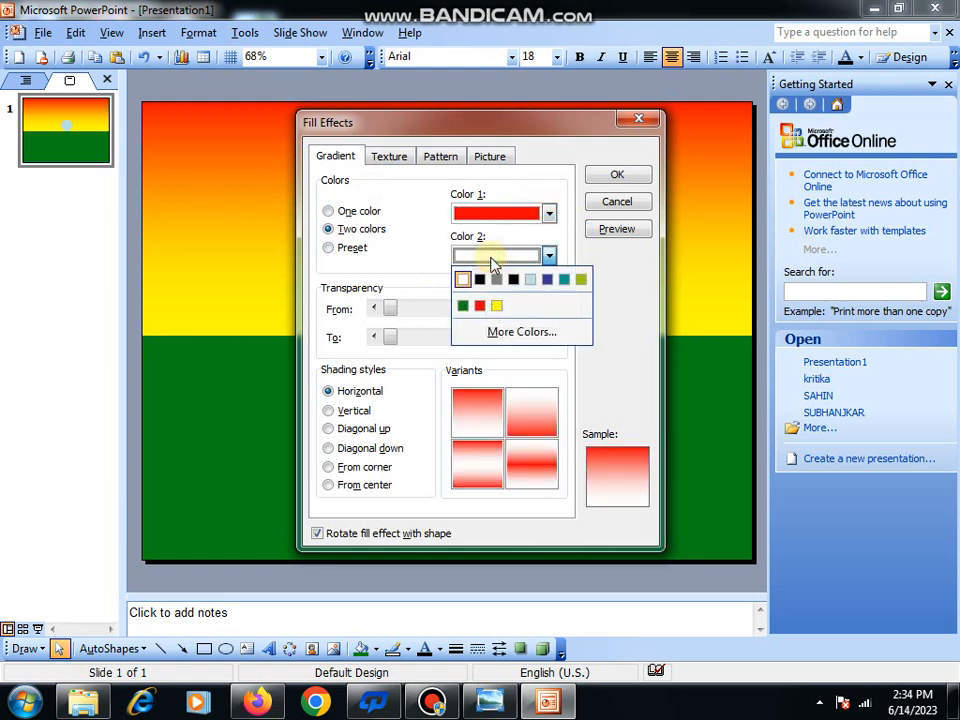
{"action": "left_click", "coordinate": [500, 305]}
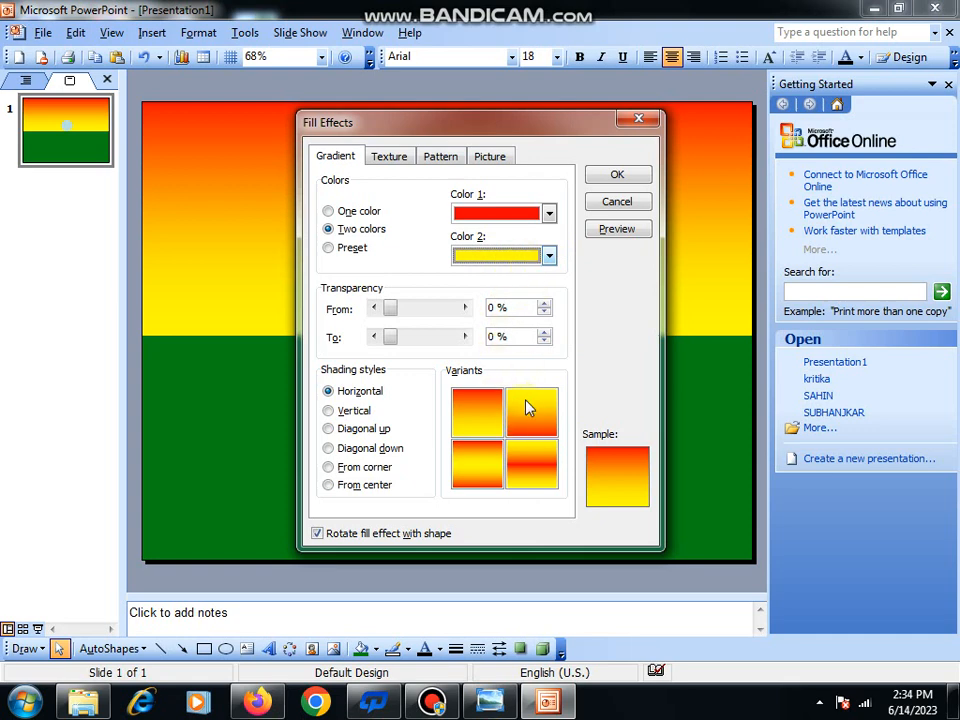
{"action": "left_click", "coordinate": [532, 432]}
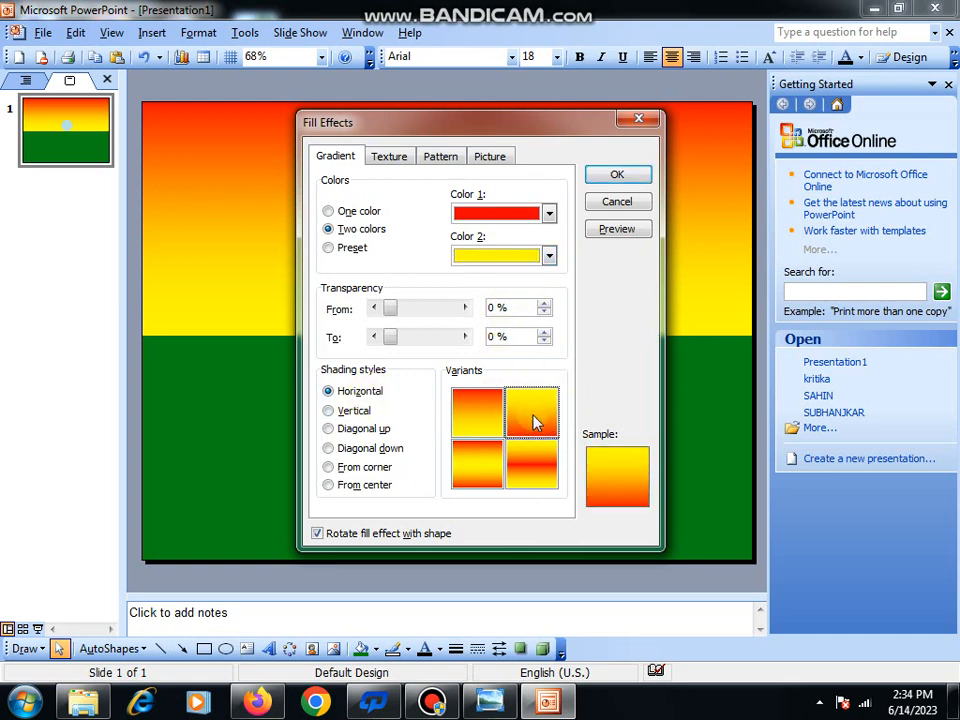
{"action": "left_click", "coordinate": [613, 182]}
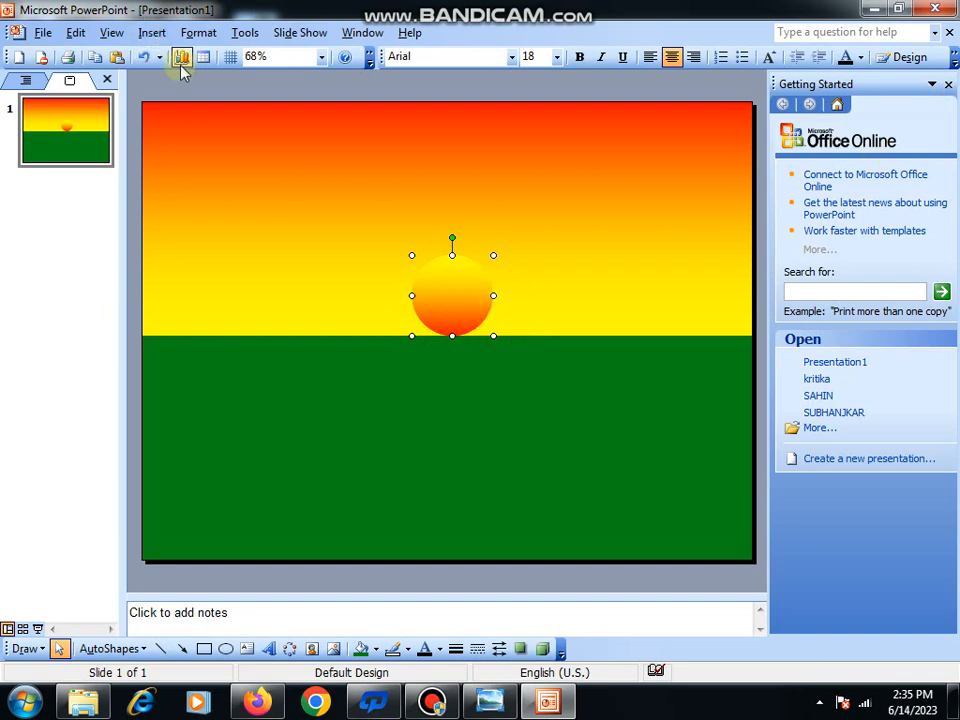
Step: Add an Up motion path as a custom animation for the sun circle
{"action": "left_click", "coordinate": [295, 36]}
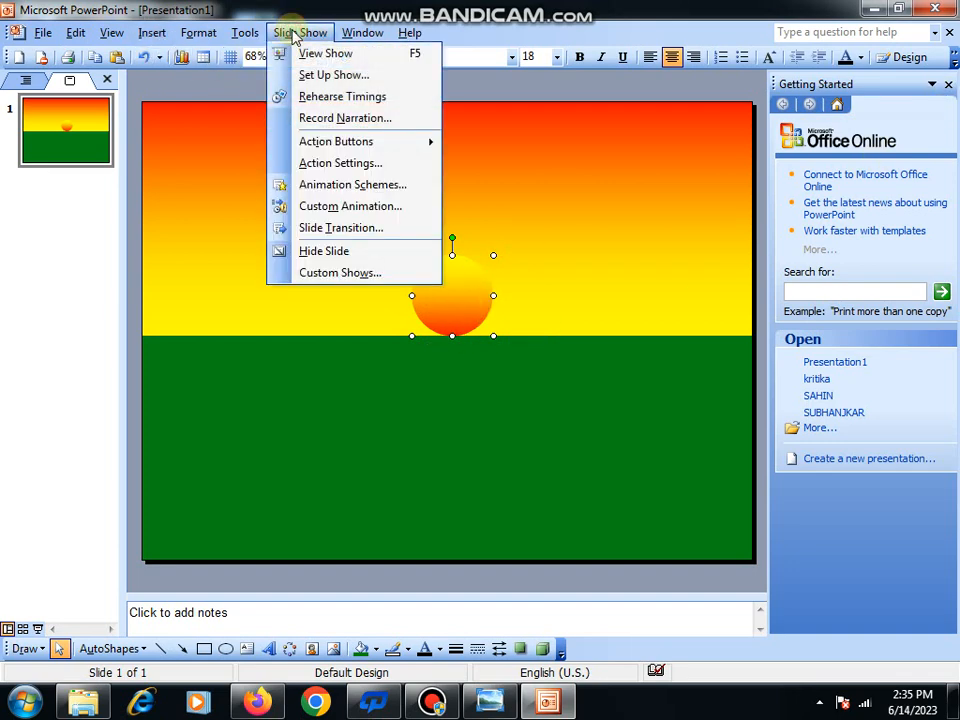
{"action": "left_click", "coordinate": [327, 208]}
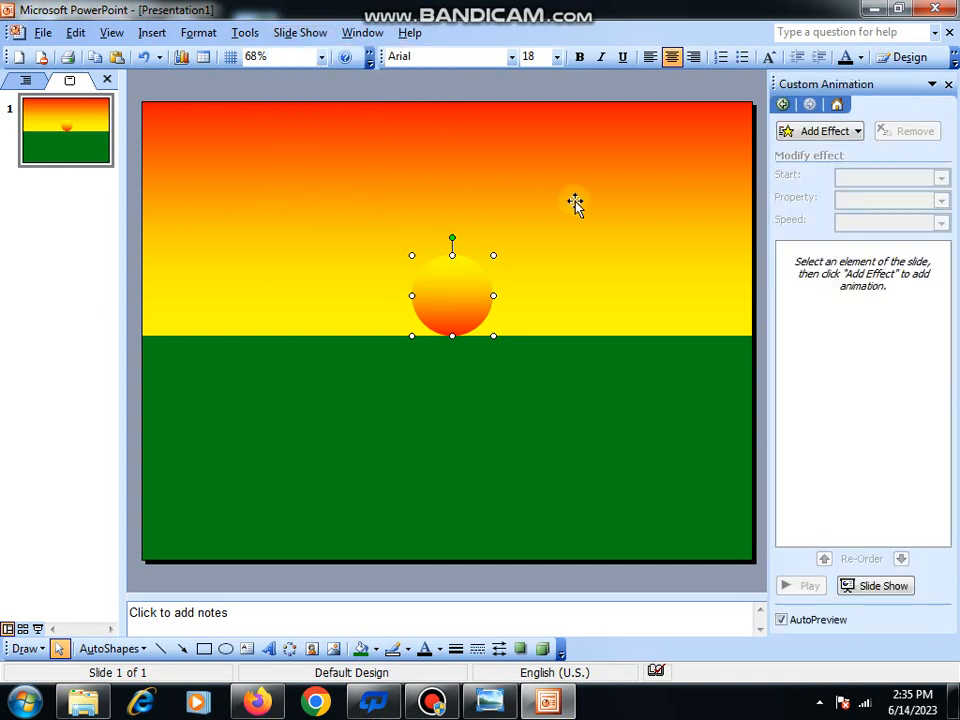
{"action": "left_click", "coordinate": [840, 133]}
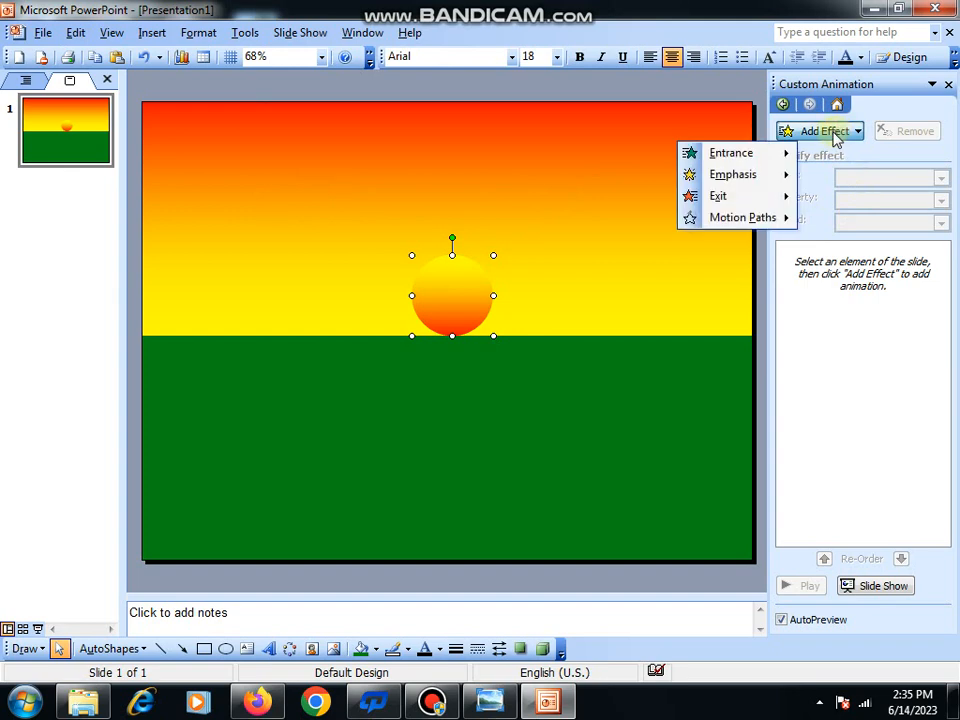
{"action": "mouse_move", "coordinate": [744, 225]}
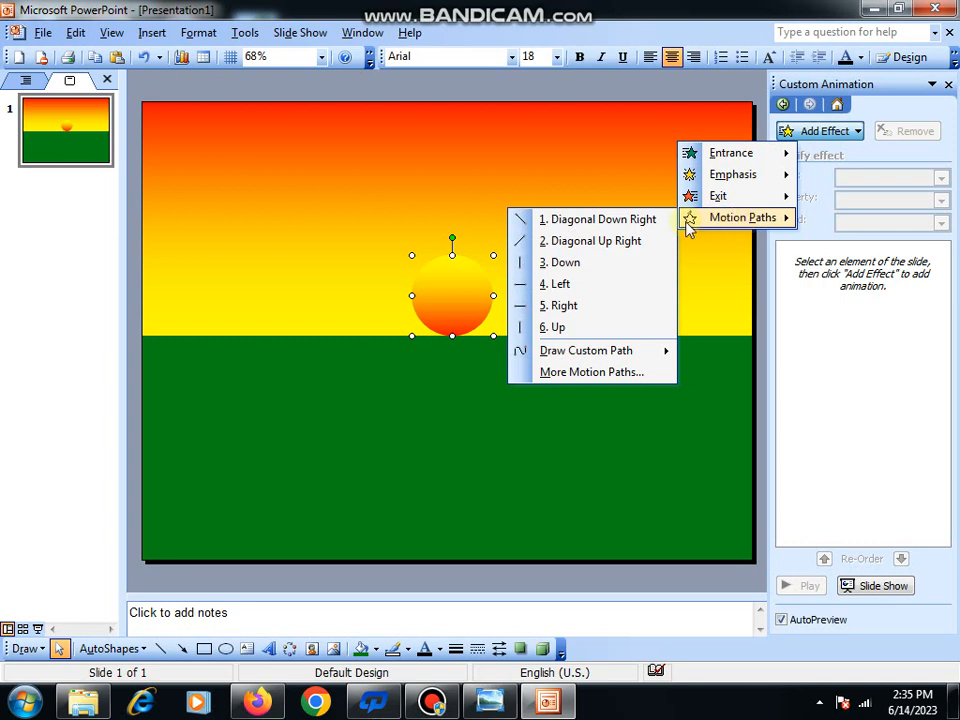
{"action": "left_click", "coordinate": [551, 330]}
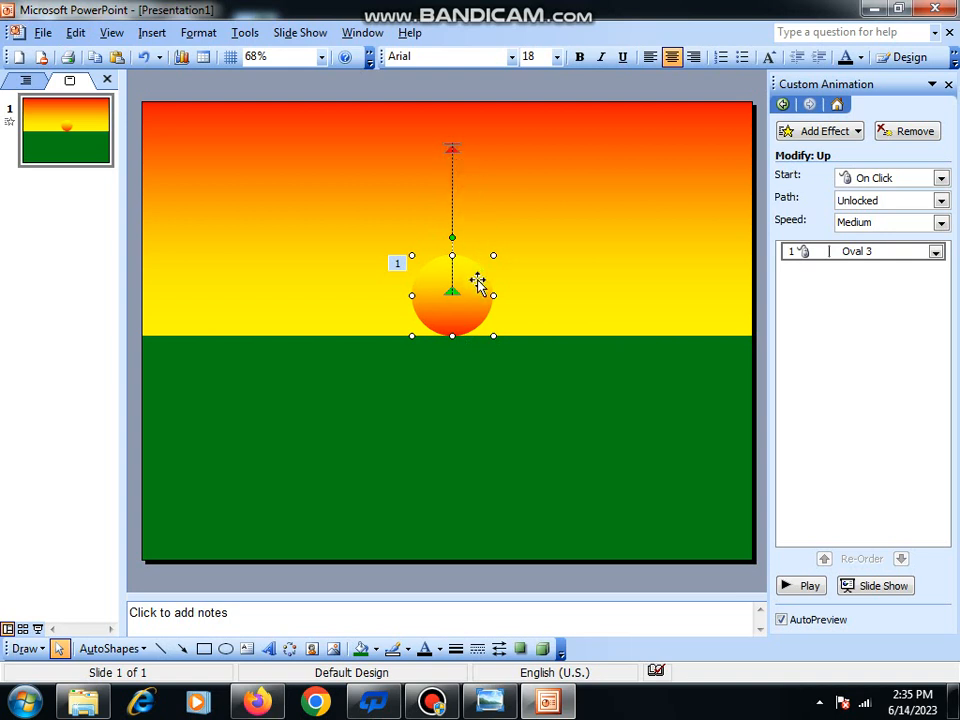
Step: Preview the sun's upward animation and set its speed to Very Slow
{"action": "left_click", "coordinate": [806, 586]}
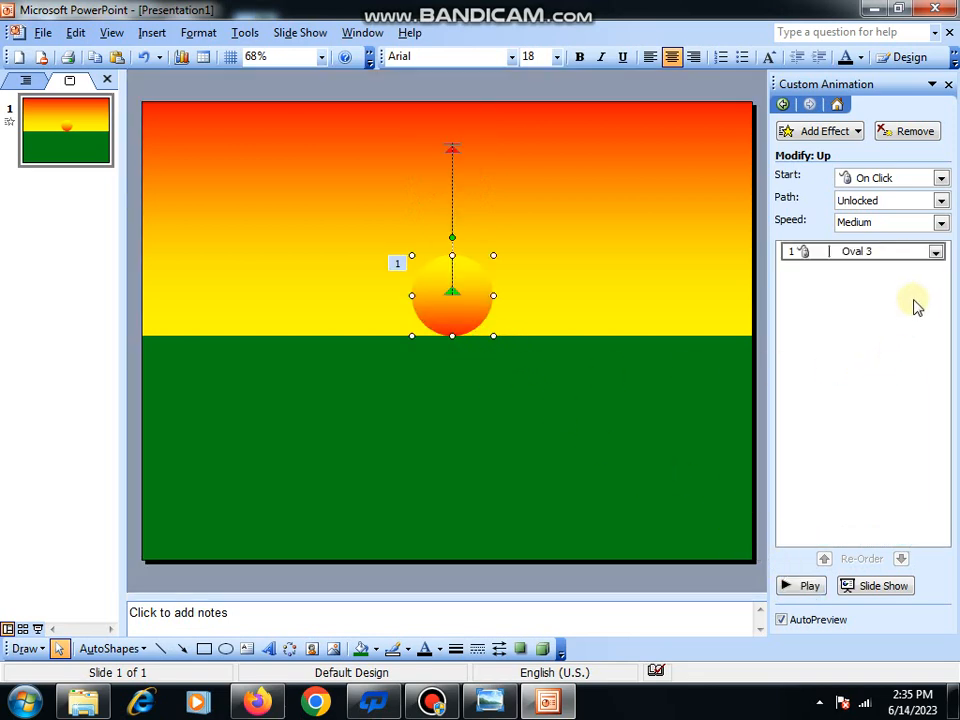
{"action": "left_click", "coordinate": [941, 224]}
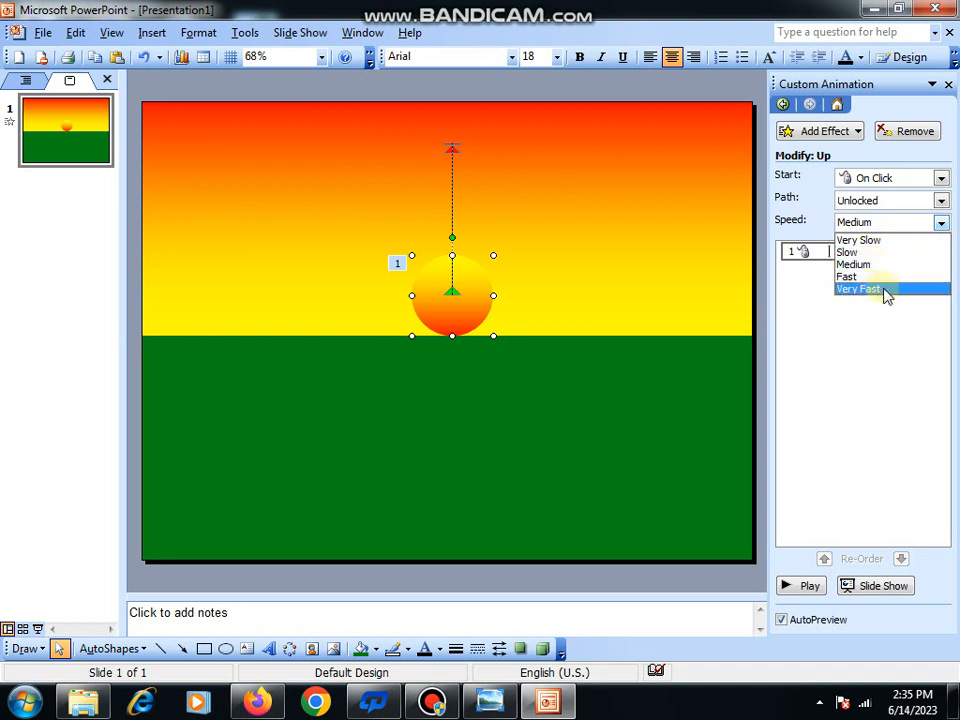
{"action": "left_click", "coordinate": [856, 240]}
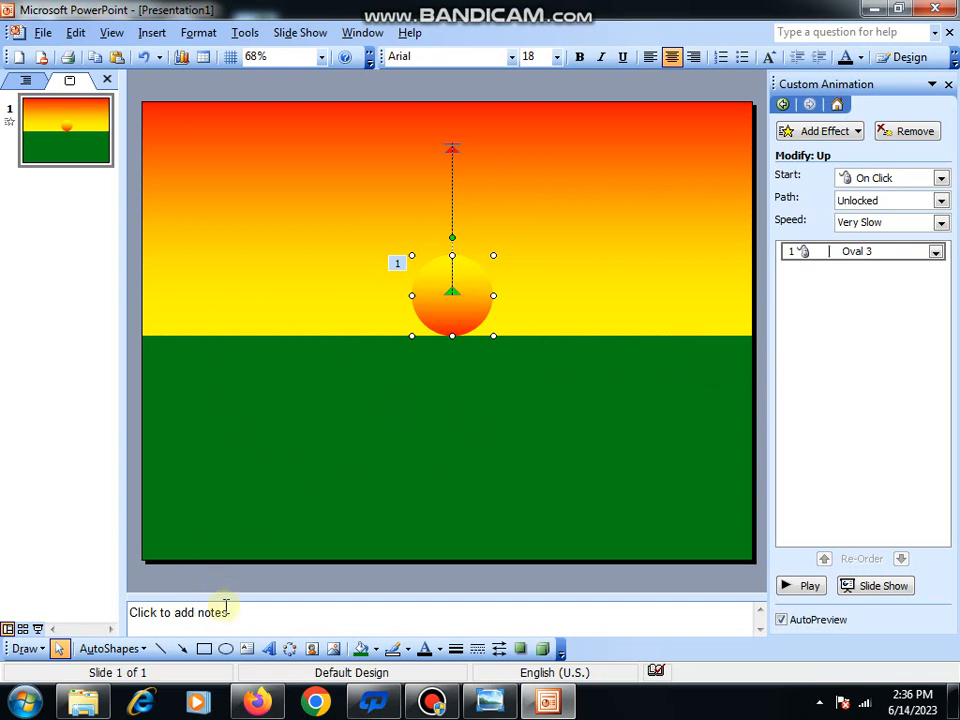
Step: Insert the hills-and-trees picture ee251c1c2330dcc6c851ca14b5f0dd9d_w from the Desktop, browsing the files as thumbnails
{"action": "left_click", "coordinate": [331, 650]}
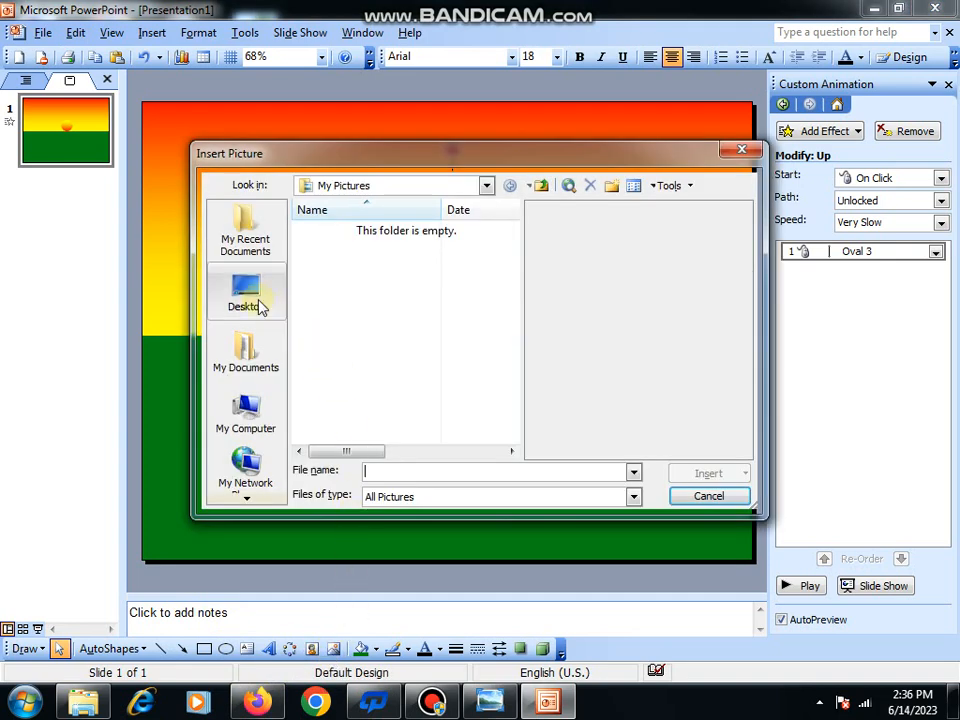
{"action": "left_click", "coordinate": [257, 304]}
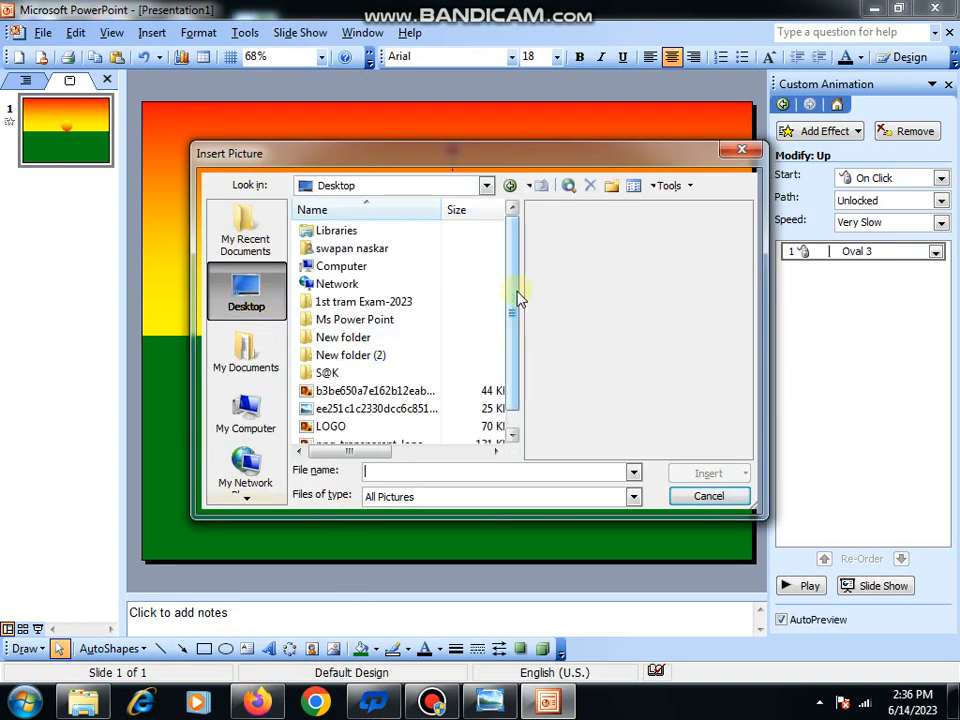
{"action": "left_click", "coordinate": [655, 187]}
{"action": "left_click", "coordinate": [659, 209]}
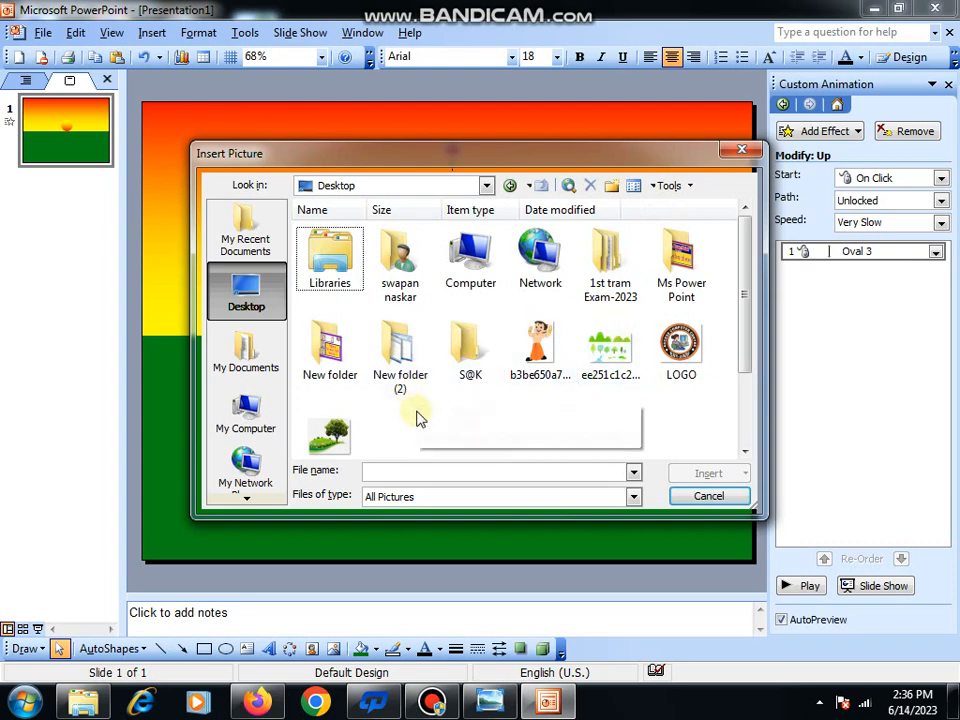
{"action": "left_click", "coordinate": [618, 372]}
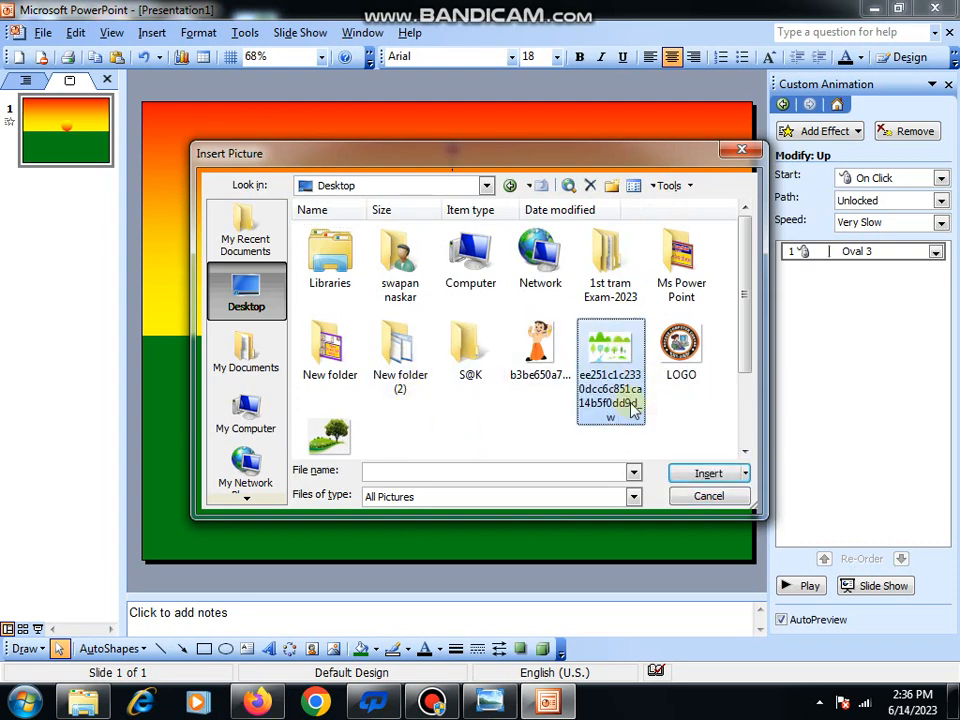
{"action": "left_click", "coordinate": [703, 474]}
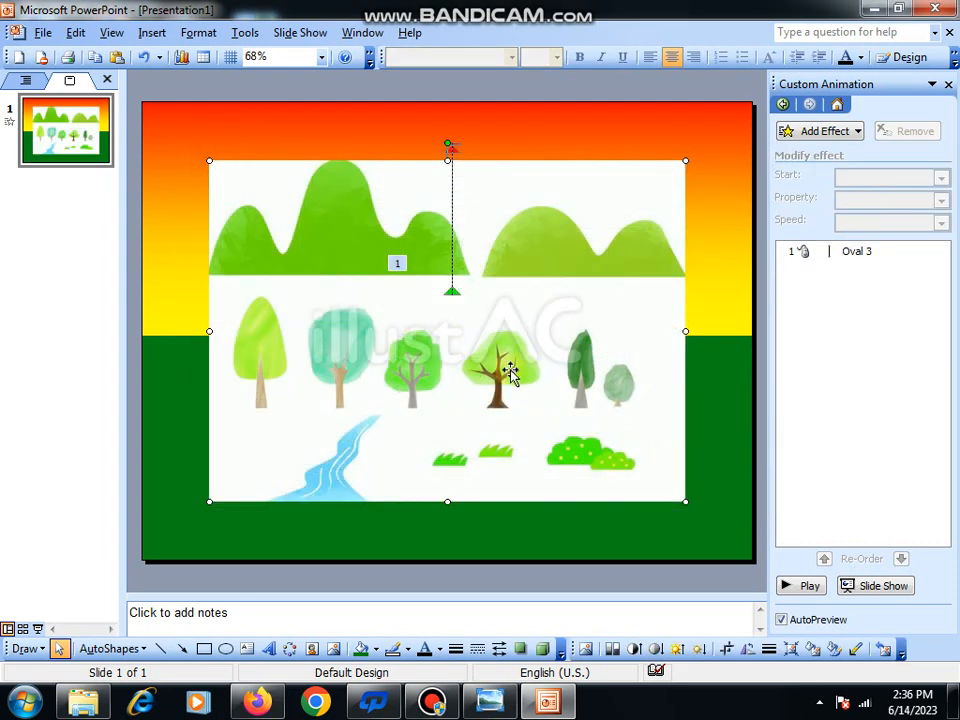
Step: Move the picture down to the slide's lower edge and crop it so only the row of hills remains
{"action": "left_click_drag", "start_coordinate": [506, 367], "coordinate": [467, 423]}
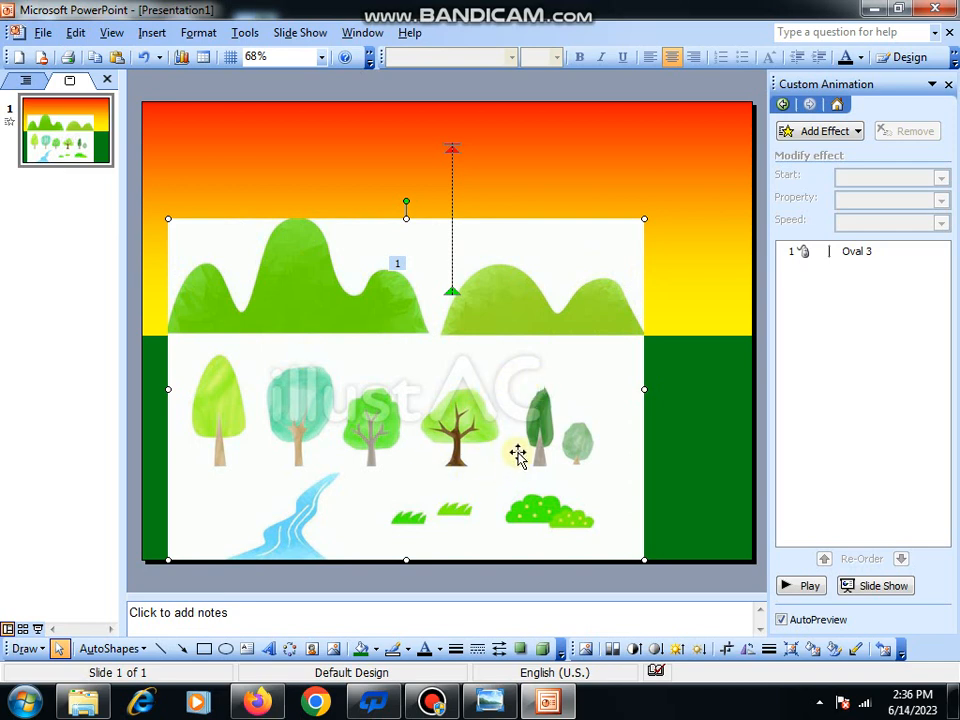
{"action": "left_click", "coordinate": [727, 649]}
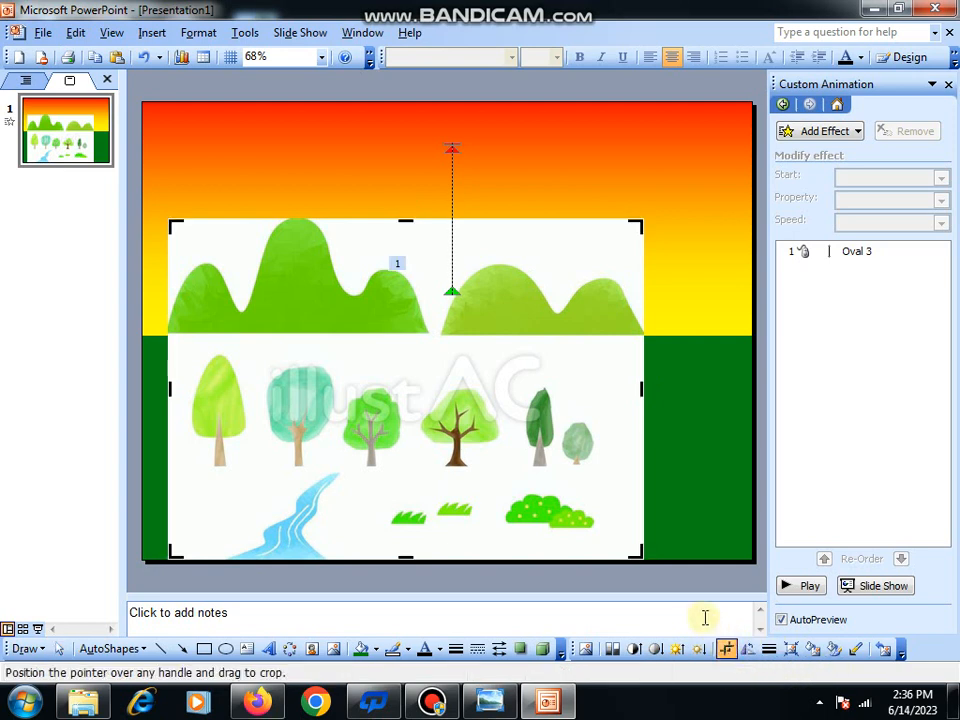
{"action": "left_click_drag", "start_coordinate": [634, 553], "coordinate": [633, 334]}
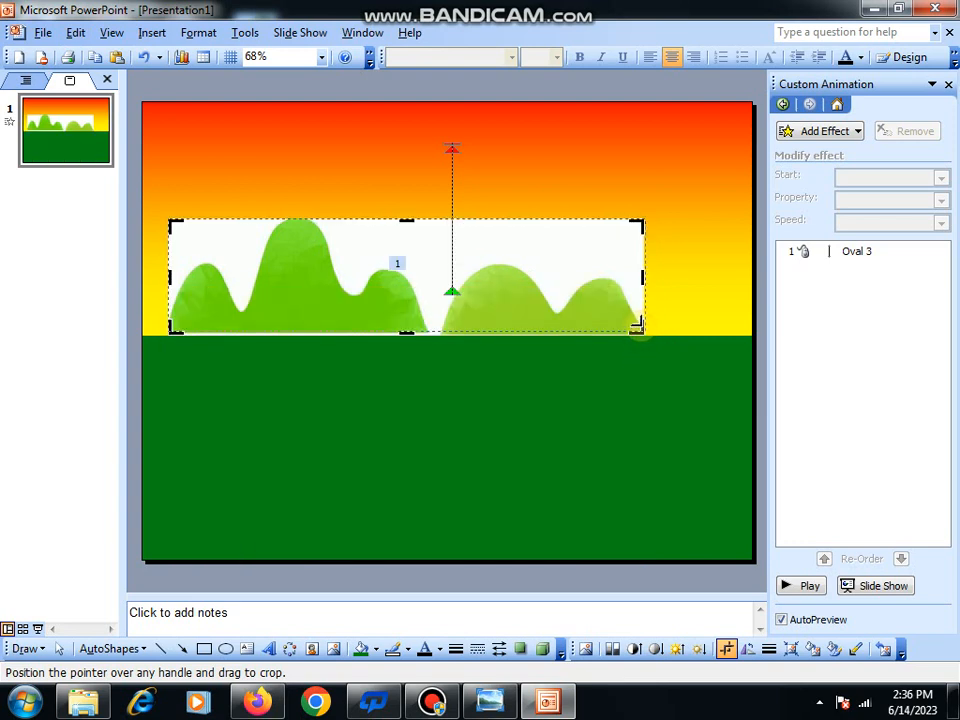
{"action": "left_click_drag", "start_coordinate": [641, 327], "coordinate": [641, 328]}
Step: Align the cropped hills with the horizon at the slide's left edge and make their white background transparent
{"action": "left_click_drag", "start_coordinate": [581, 318], "coordinate": [559, 325]}
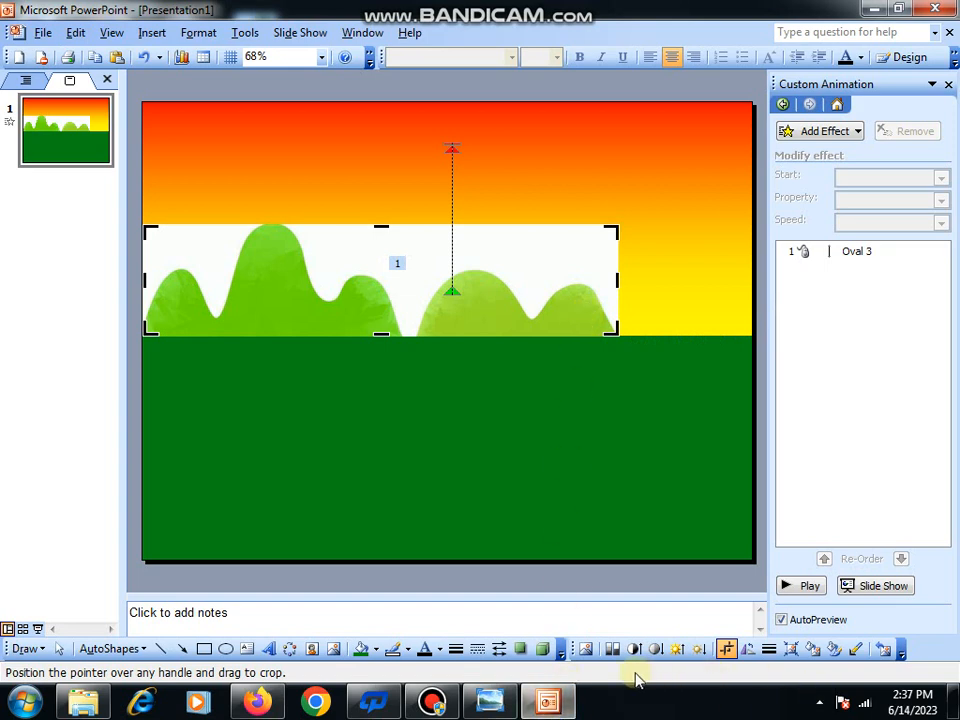
{"action": "left_click", "coordinate": [857, 650]}
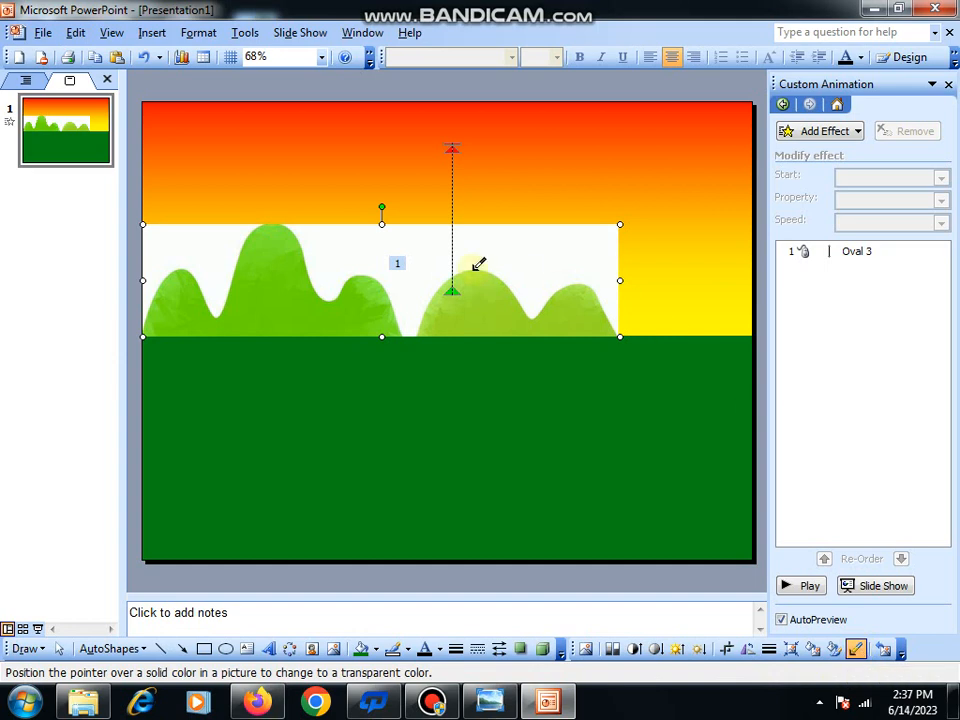
{"action": "left_click", "coordinate": [440, 256]}
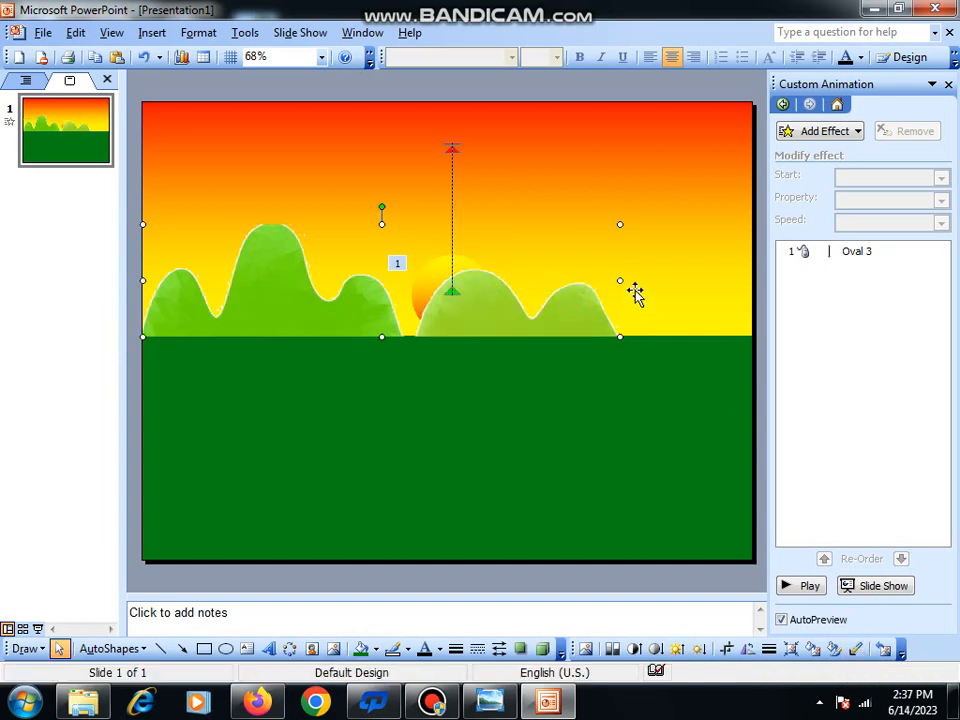
Step: Stretch the hills picture horizontally so it spans the full width of the slide
{"action": "left_click_drag", "start_coordinate": [622, 281], "coordinate": [752, 382]}
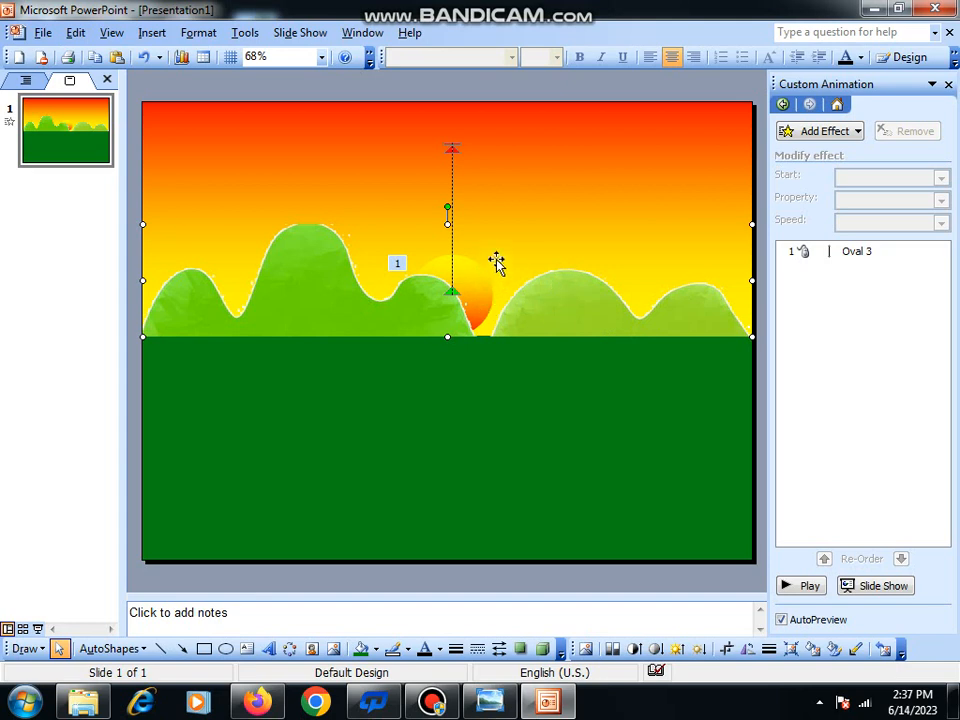
Step: Rehearse the slide show timings through the sun's rise and keep the recorded slide timings
{"action": "left_click", "coordinate": [299, 38]}
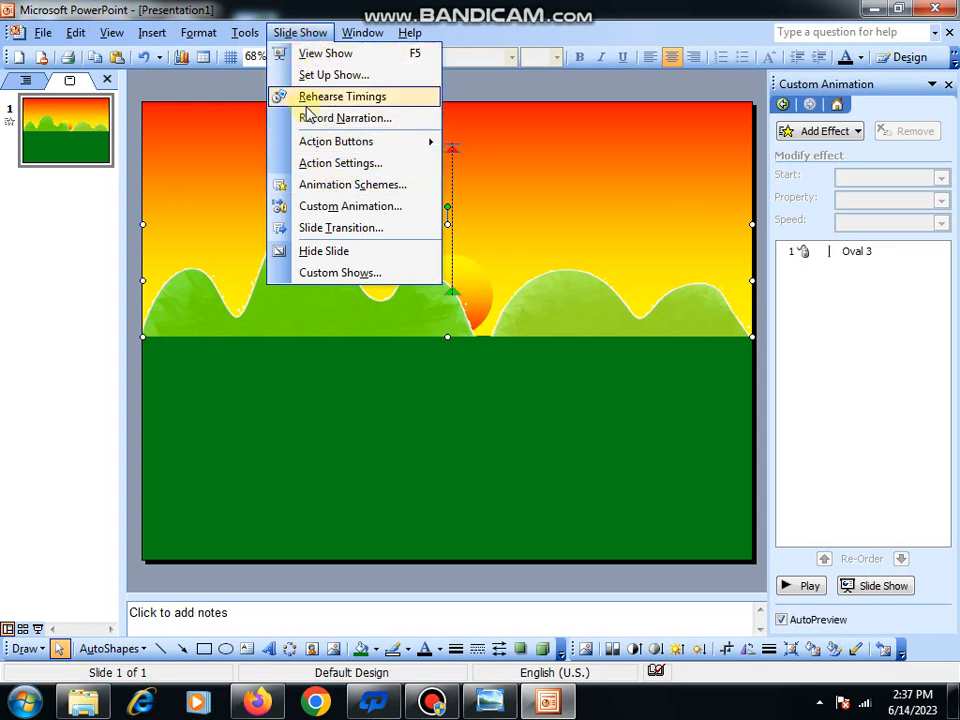
{"action": "left_click", "coordinate": [322, 97]}
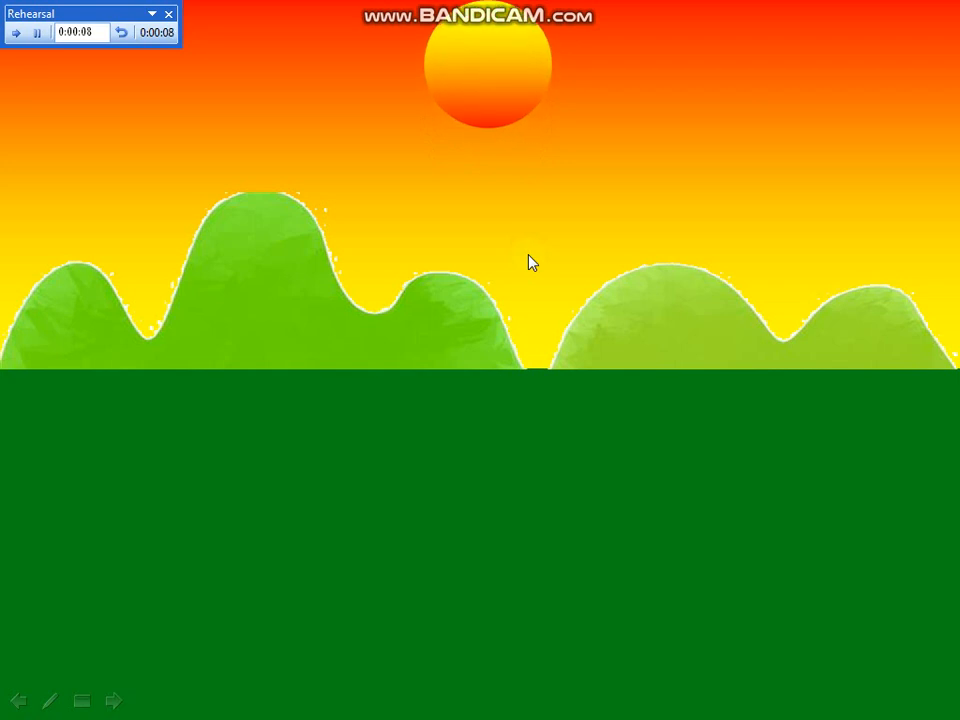
{"action": "left_click", "coordinate": [530, 261]}
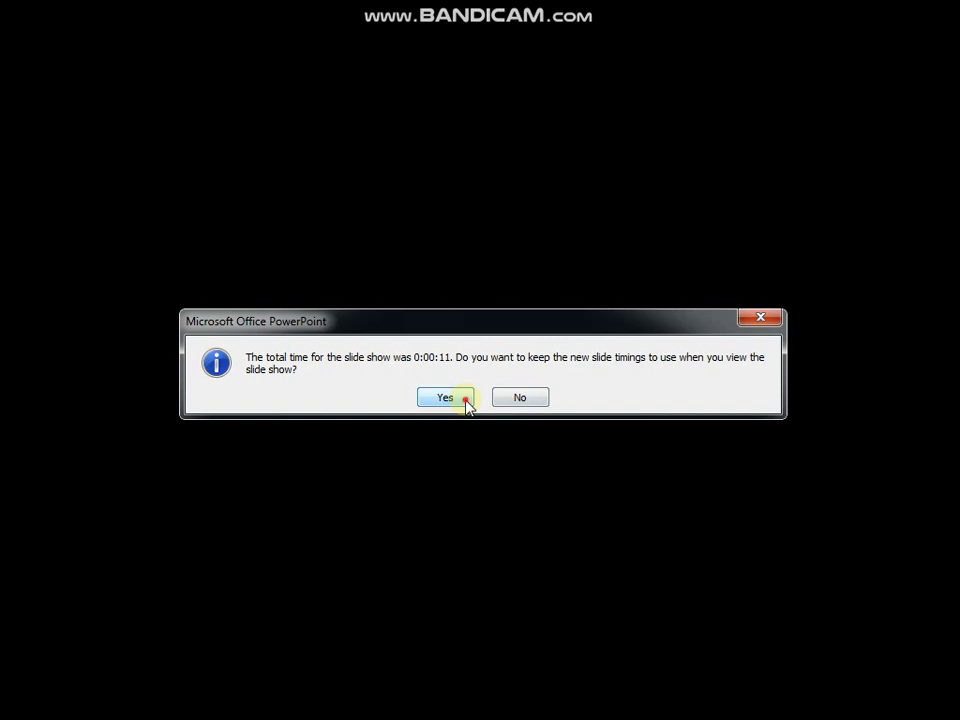
{"action": "left_click", "coordinate": [446, 398]}
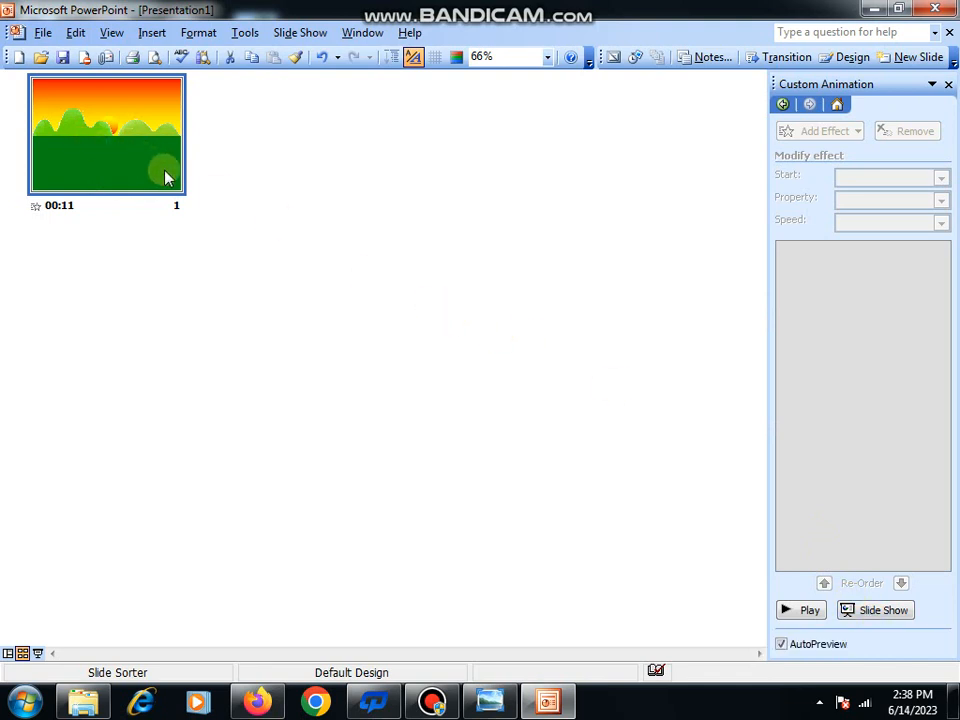
Step: Set the slide show to loop continuously until 'Esc', play it to check the sunrise animation, and exit the show
{"action": "left_click", "coordinate": [290, 34]}
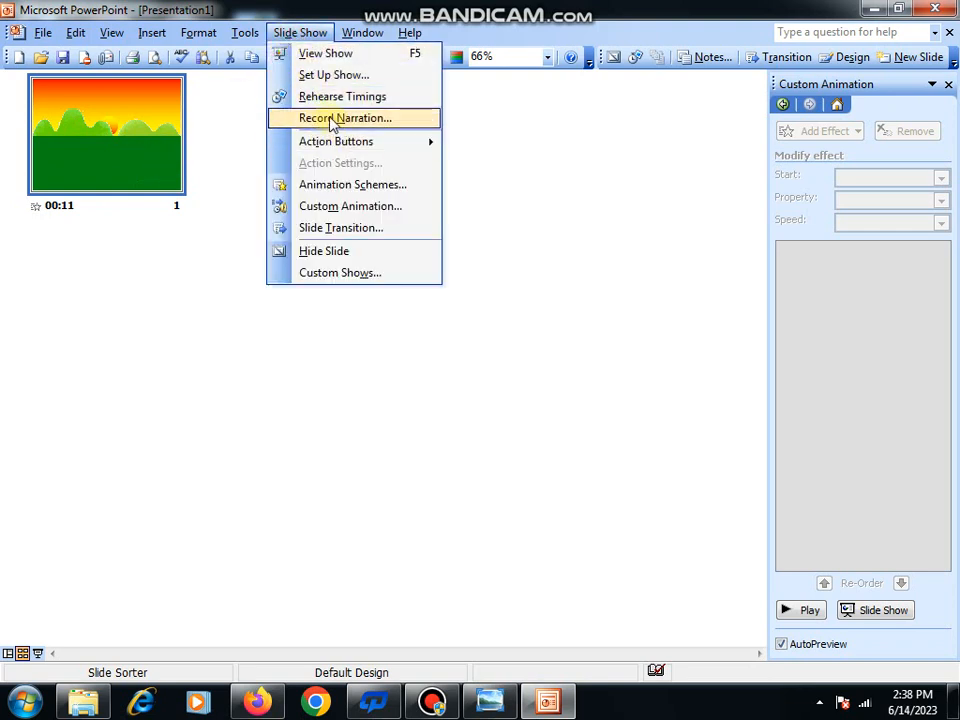
{"action": "left_click", "coordinate": [320, 78]}
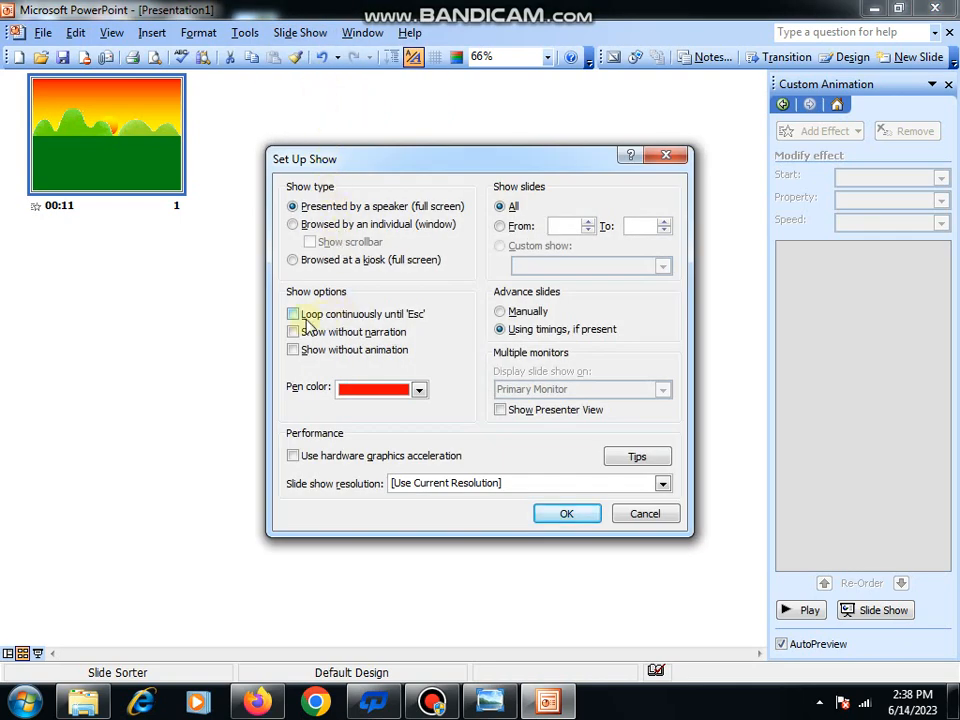
{"action": "left_click", "coordinate": [300, 320]}
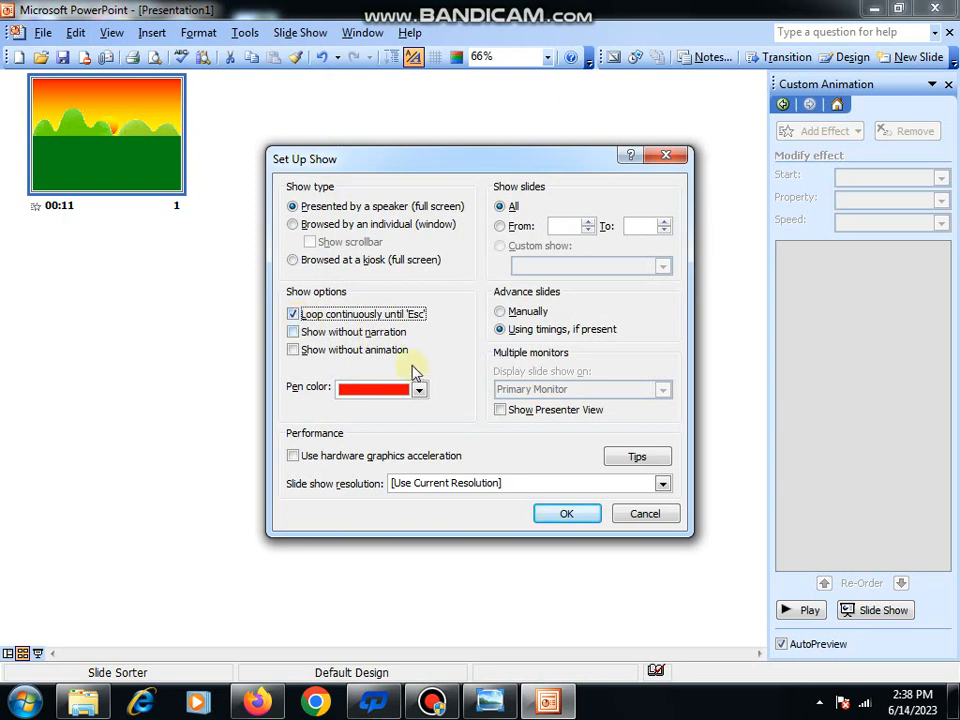
{"action": "left_click", "coordinate": [563, 516]}
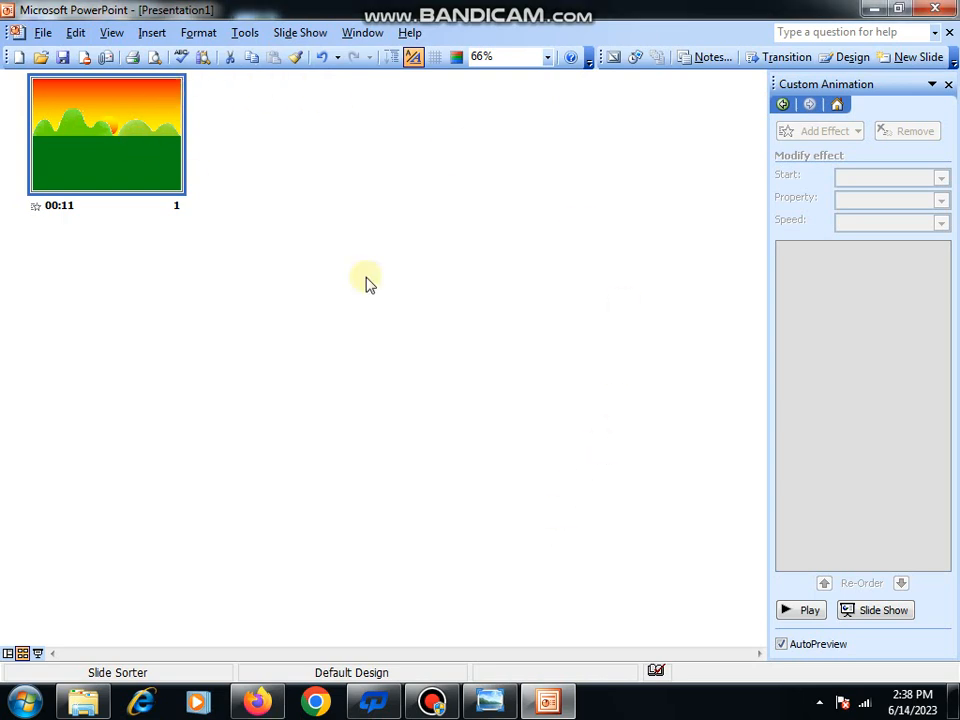
{"action": "left_click", "coordinate": [884, 610]}
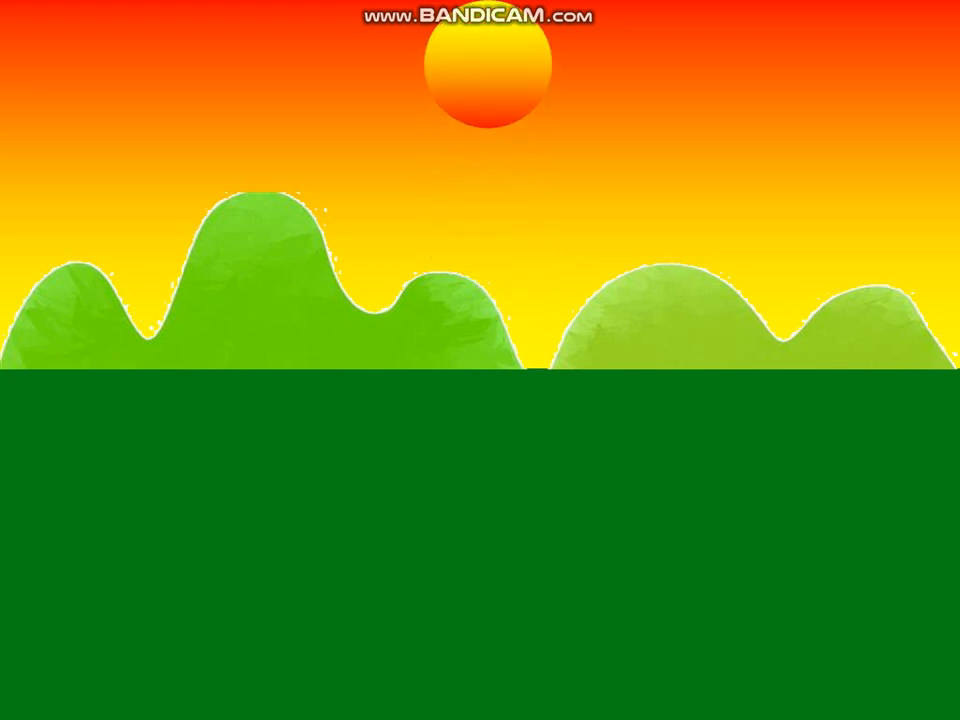
{"action": "key", "text": "Escape"}
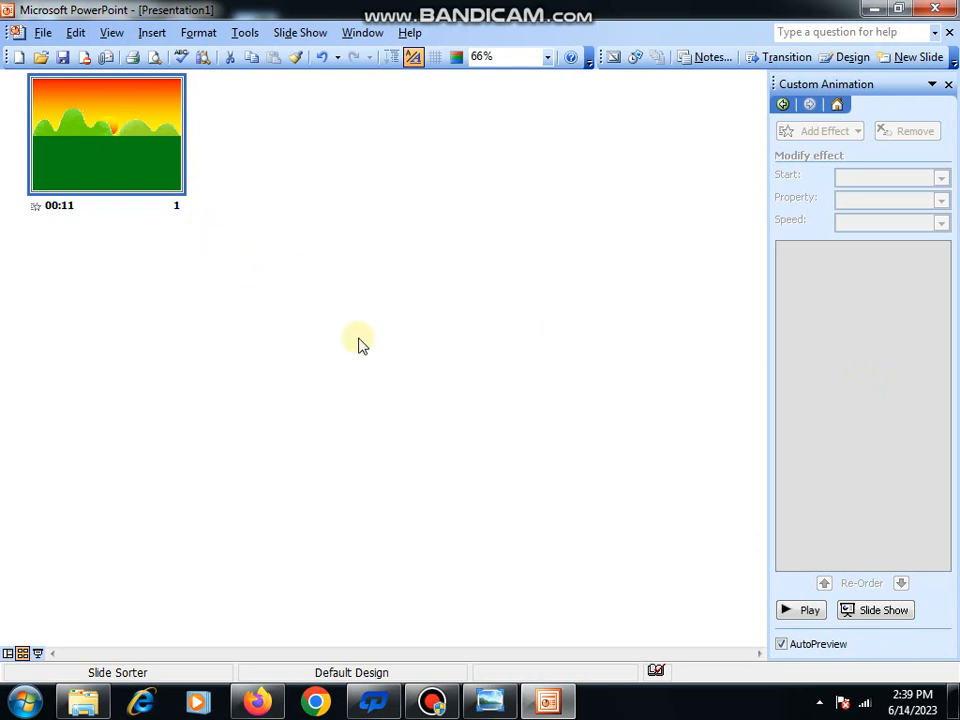
{"action": "left_click", "coordinate": [441, 706]}
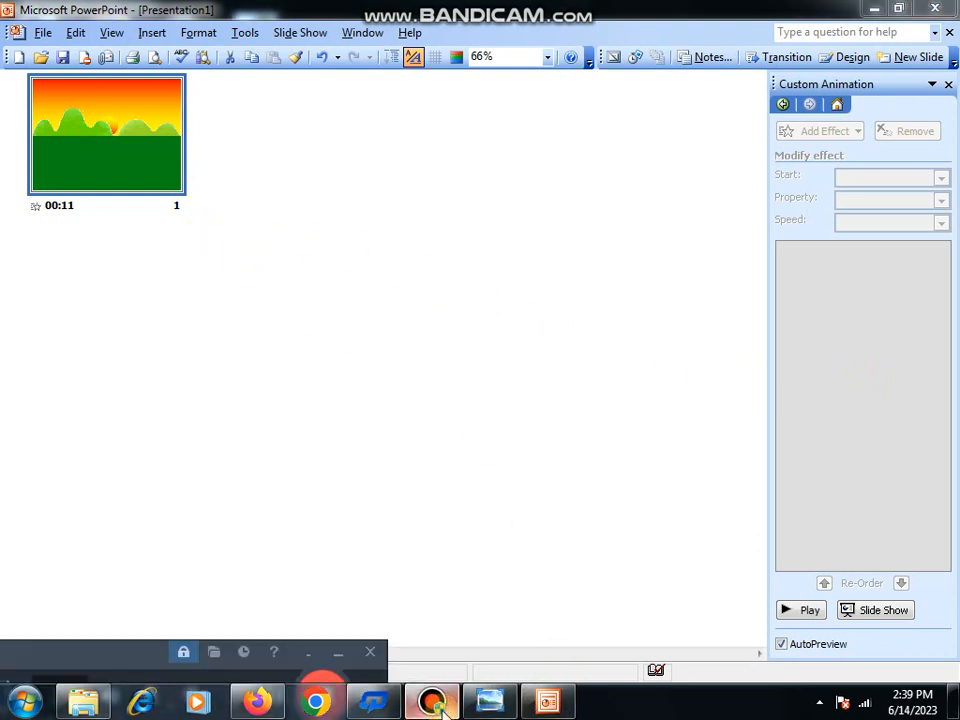
{"action": "left_click", "coordinate": [441, 706]}
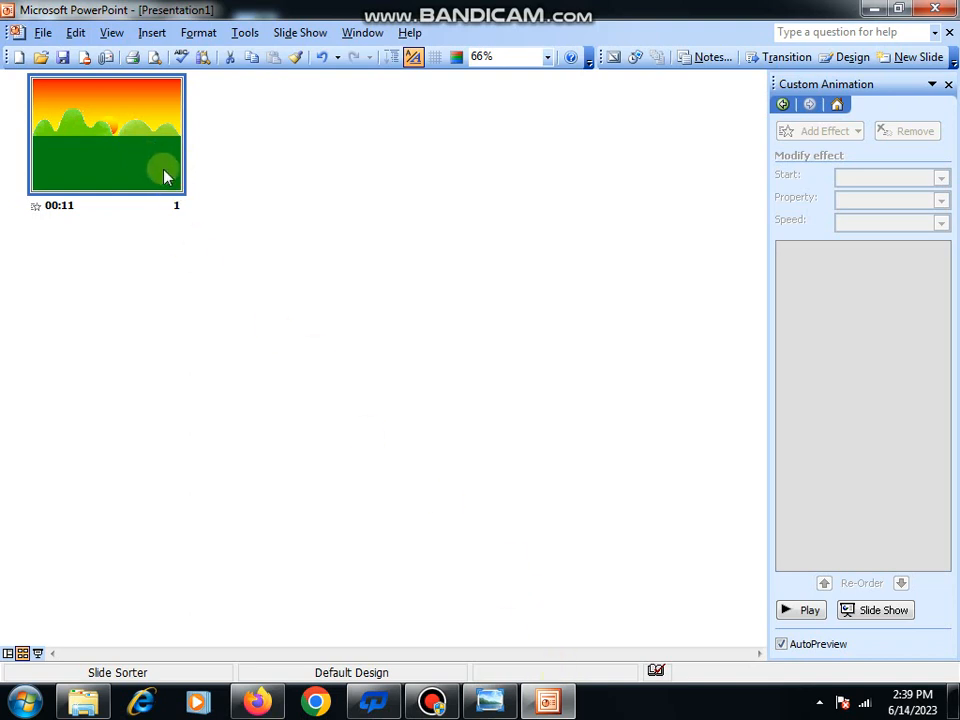
Step: Reopen the sunrise slide from the slide sorter in the normal editing view and select the hills picture
{"action": "double_click", "coordinate": [166, 176]}
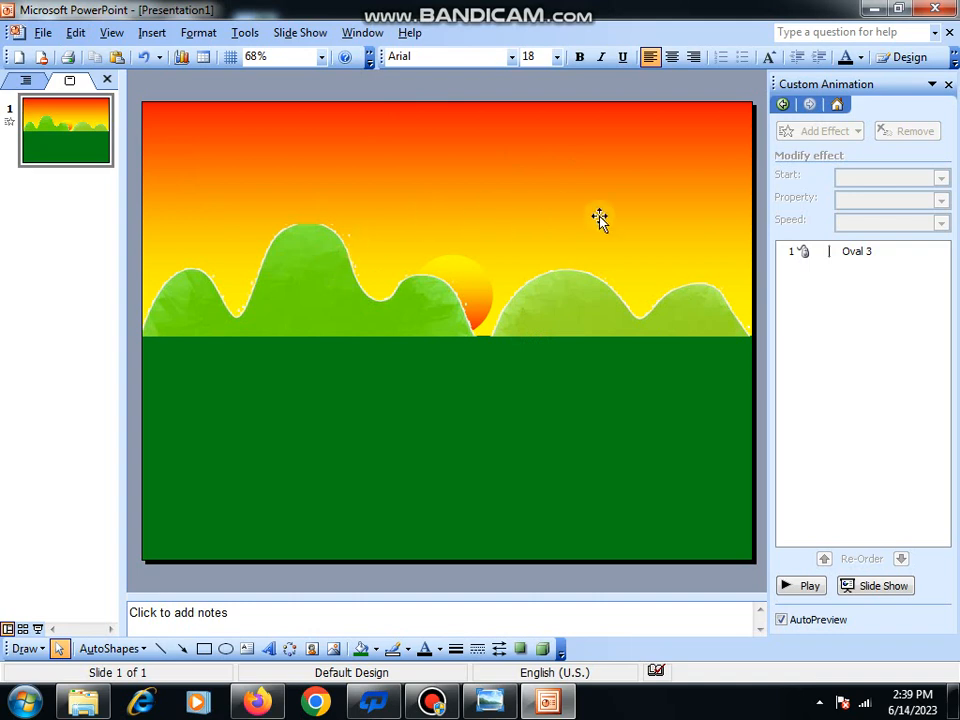
{"action": "left_click", "coordinate": [598, 257]}
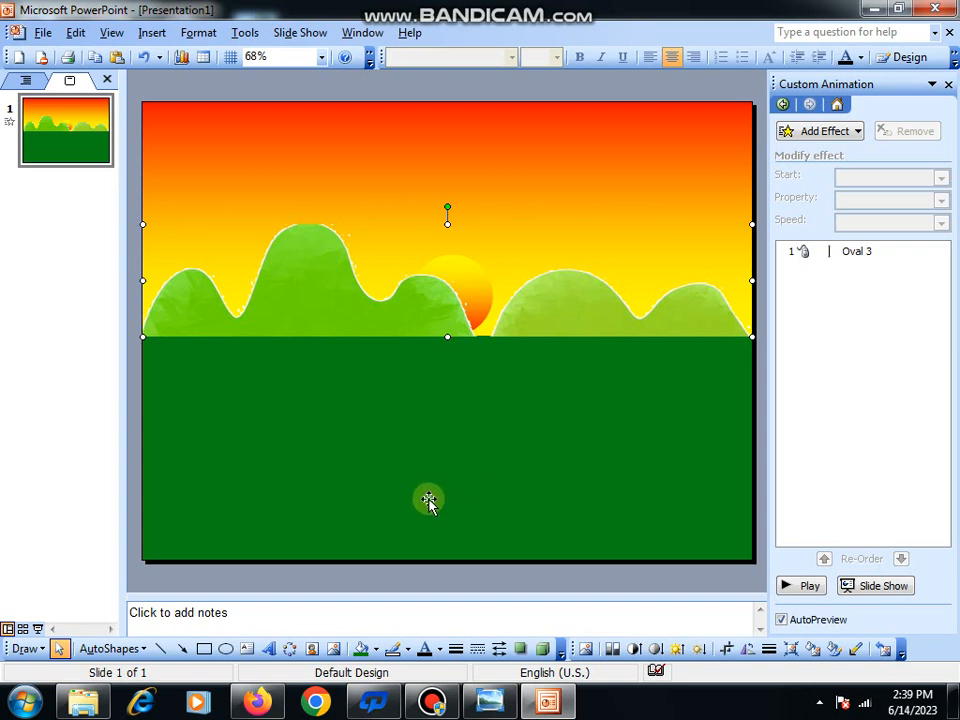
{"action": "left_click", "coordinate": [429, 699]}
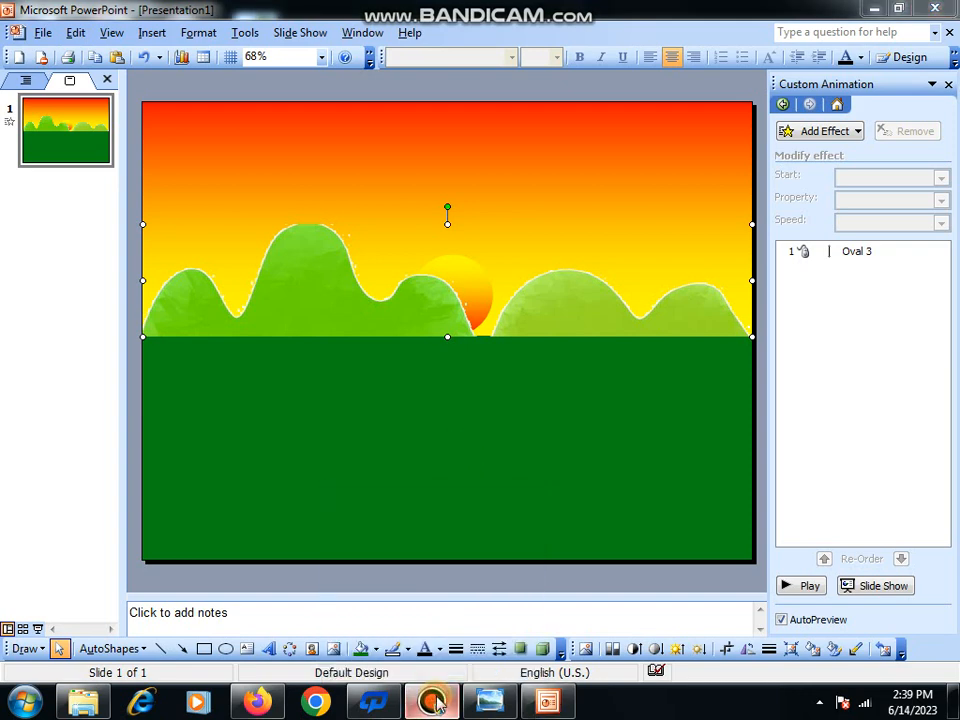